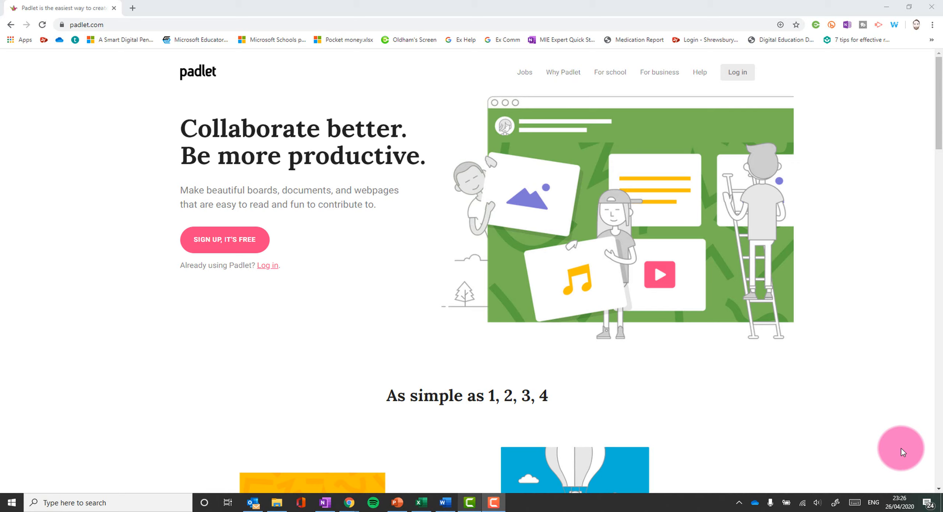
# Sign up for Padlet with a Microsoft account.
pyautogui.click(235, 239)
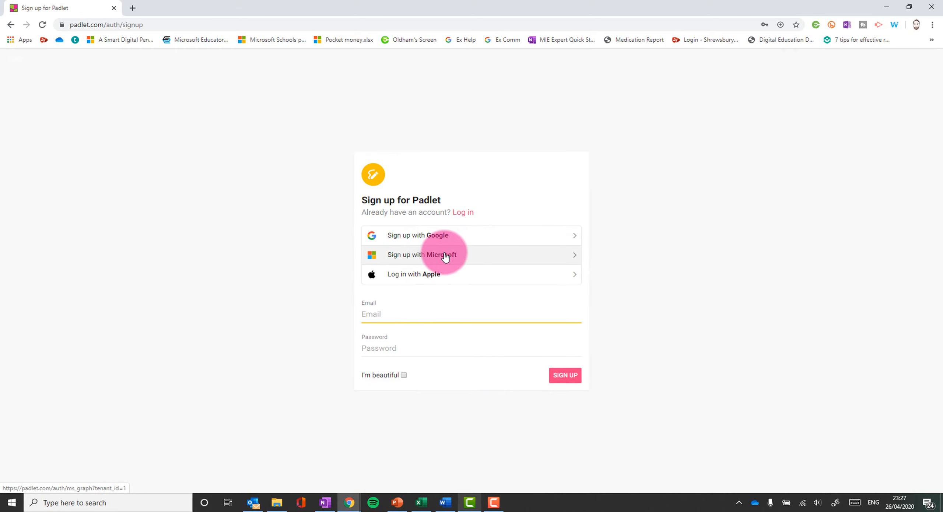
pyautogui.click(451, 253)
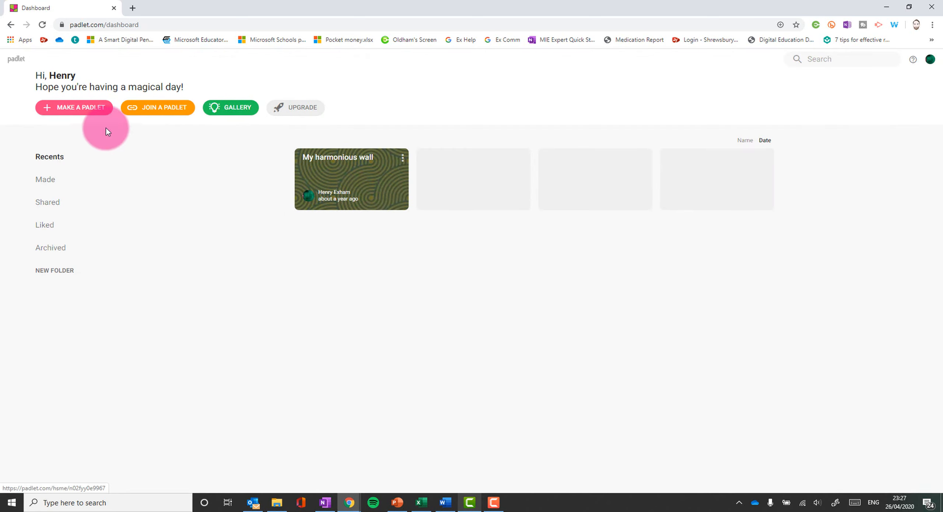
# View the gallery of example padlets and return to the dashboard.
pyautogui.click(234, 111)
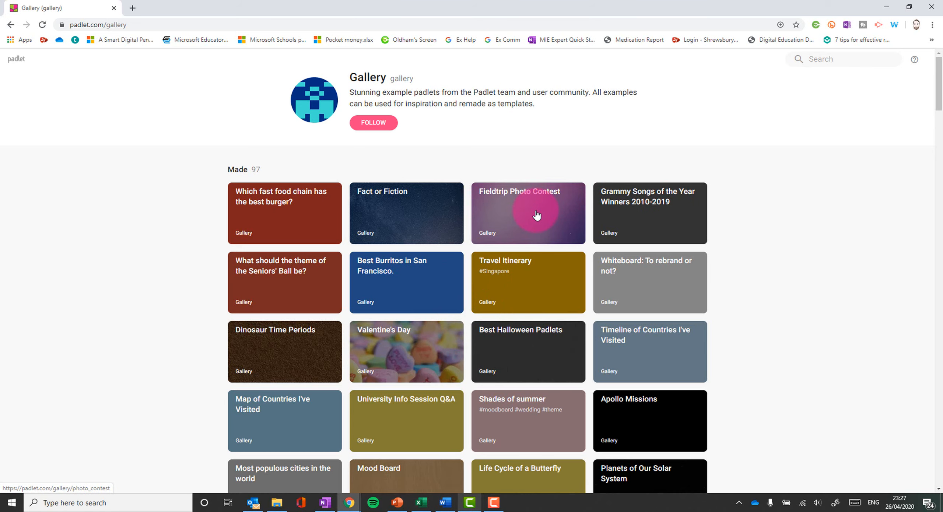
pyautogui.click(11, 25)
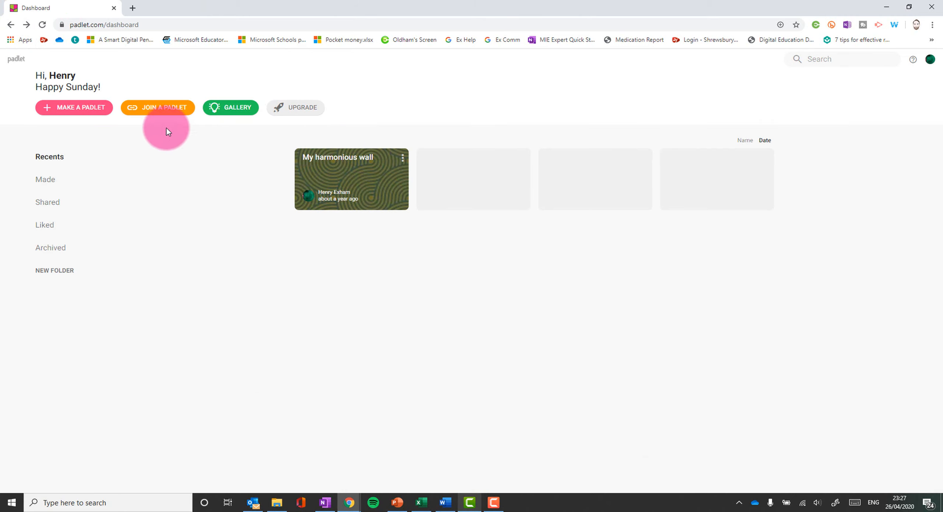
# Make a new blank padlet with the Wall layout.
pyautogui.click(74, 107)
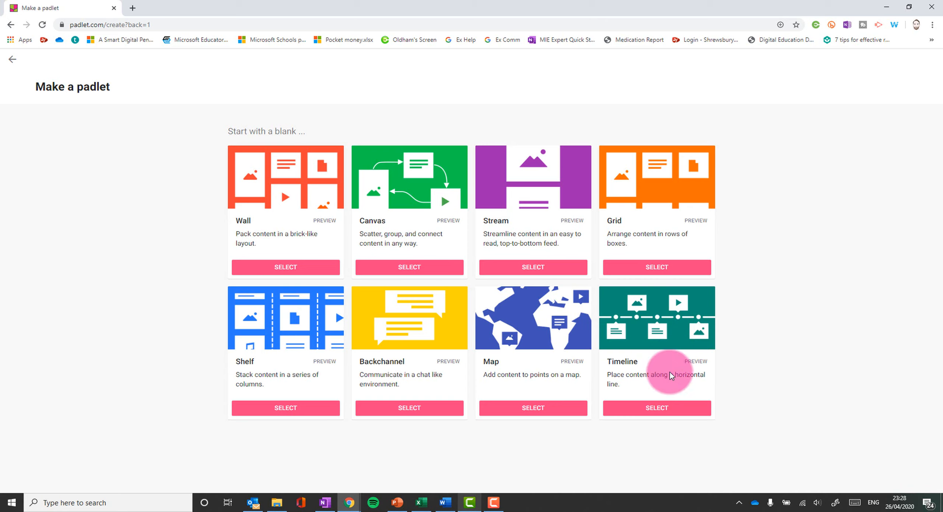
pyautogui.click(297, 266)
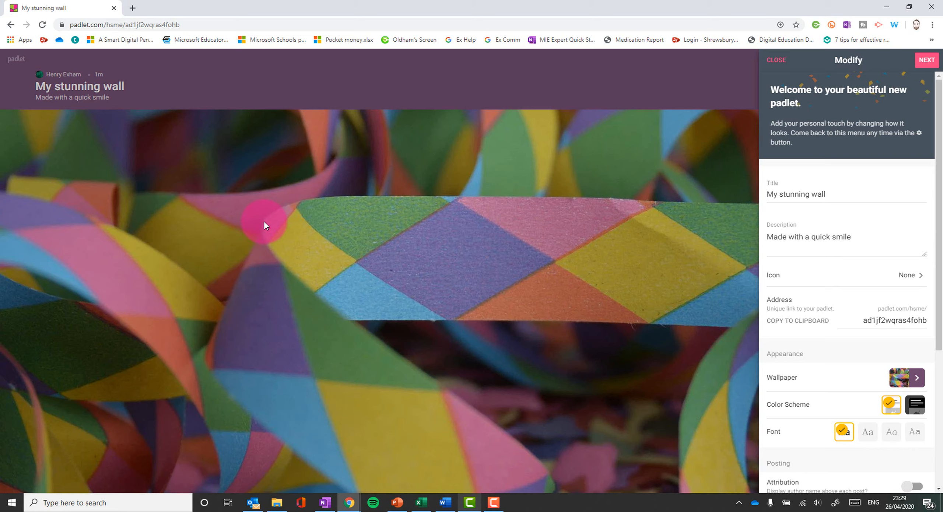
# Title the padlet Pathogen Research and set the description to "Find a pathogen. What species is it? What symptoms does it cause? How do you treat it?".
pyautogui.tripleClick(844, 194)
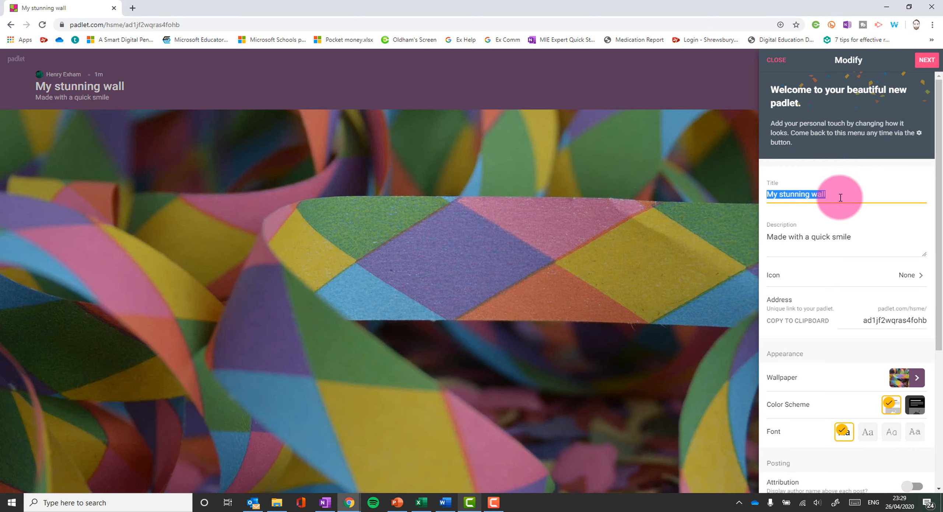
pyautogui.write('Pathogen Research')
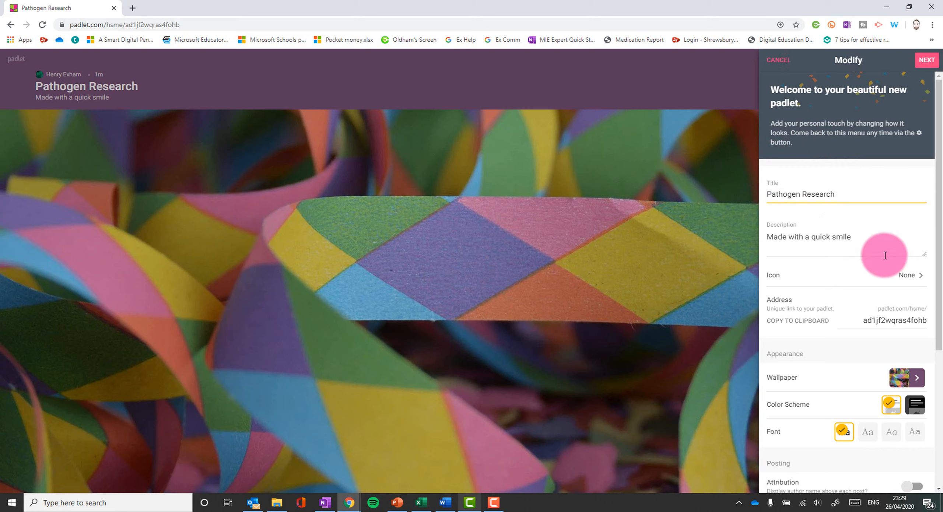
pyautogui.click(836, 236)
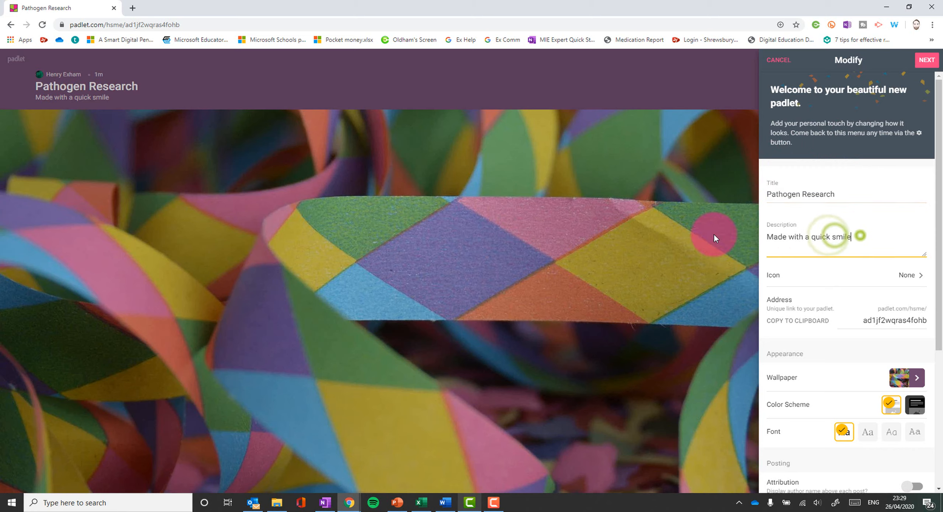
pyautogui.hotkey('ctrl', 'a')
pyautogui.write('Find a pathogen. What species is it? What symptoms does it cause? How do you treat it?')
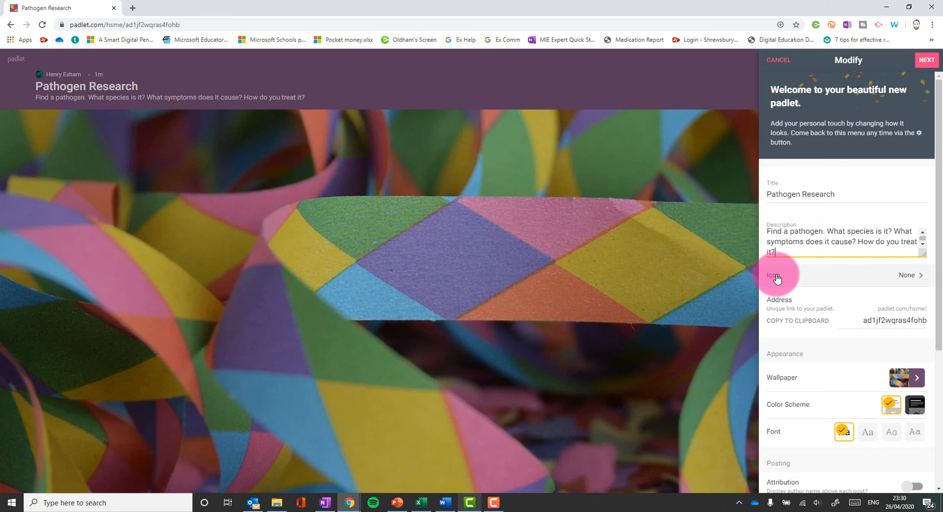
# Set the padlet's icon to the green nauseated face emoji and return to the main settings.
pyautogui.click(911, 277)
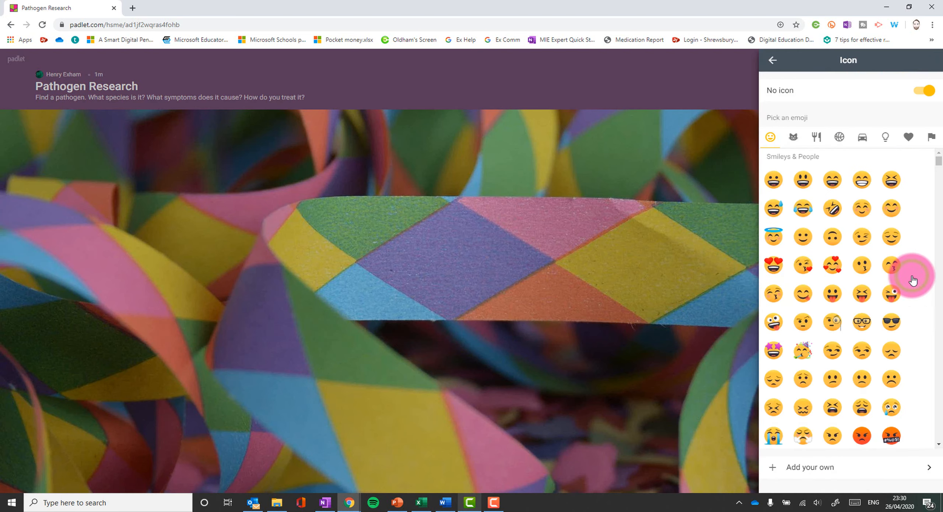
pyautogui.scroll(-5, 820, 356)
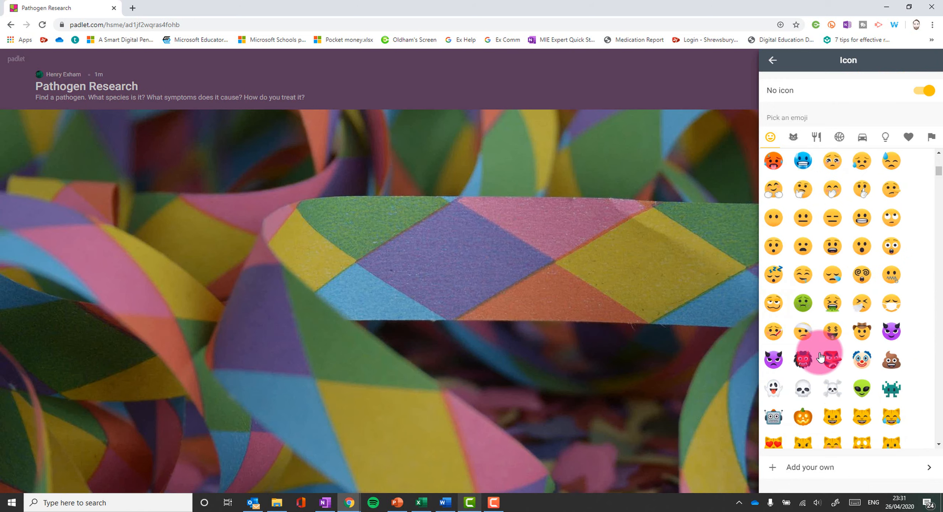
pyautogui.click(805, 305)
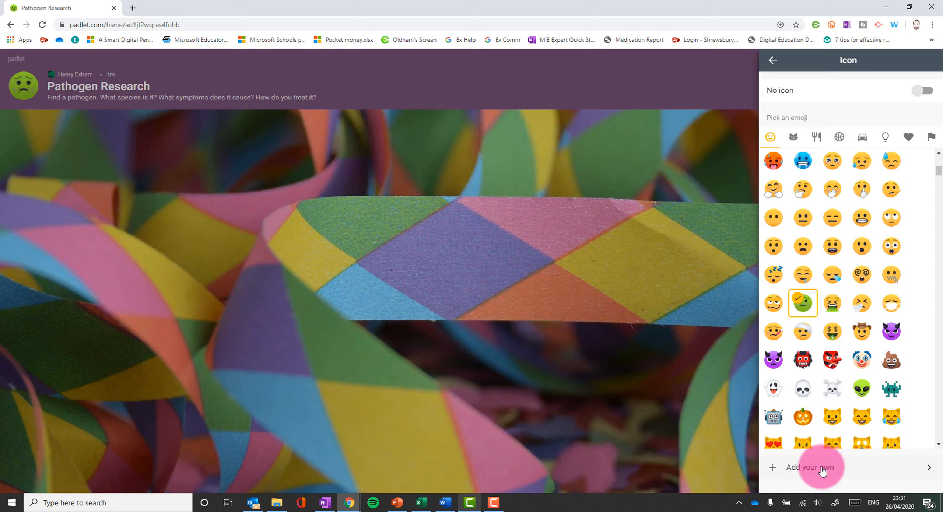
pyautogui.click(778, 60)
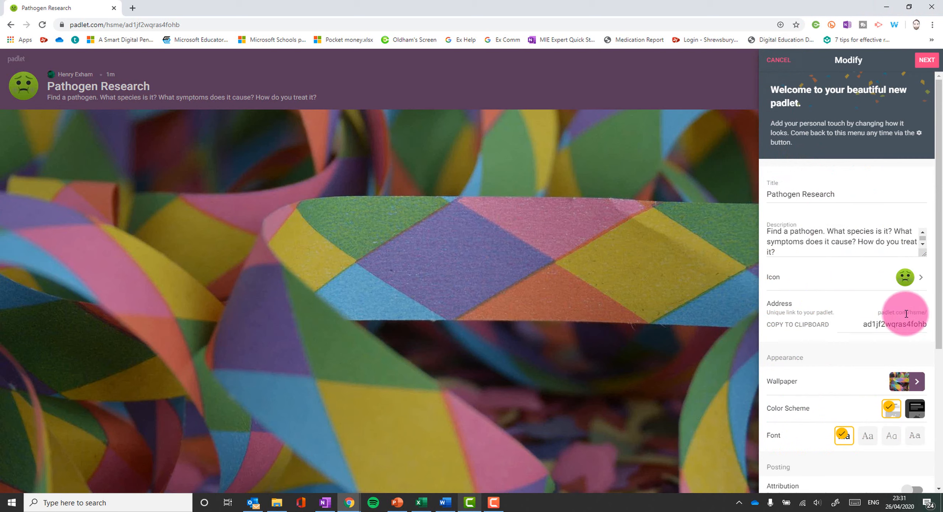
# Replace the ending of the padlet's unique address with "pathogen".
pyautogui.click(870, 323)
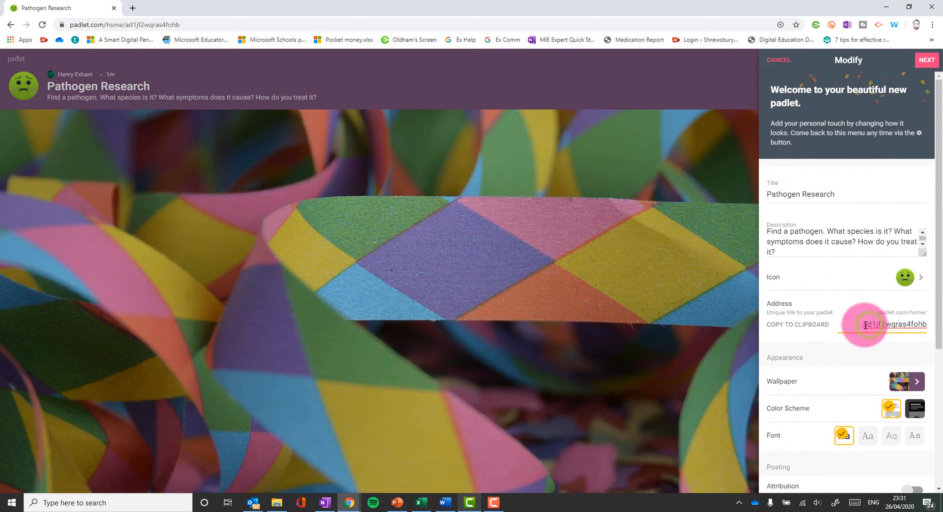
pyautogui.moveTo(863, 324); pyautogui.dragTo(940, 327)
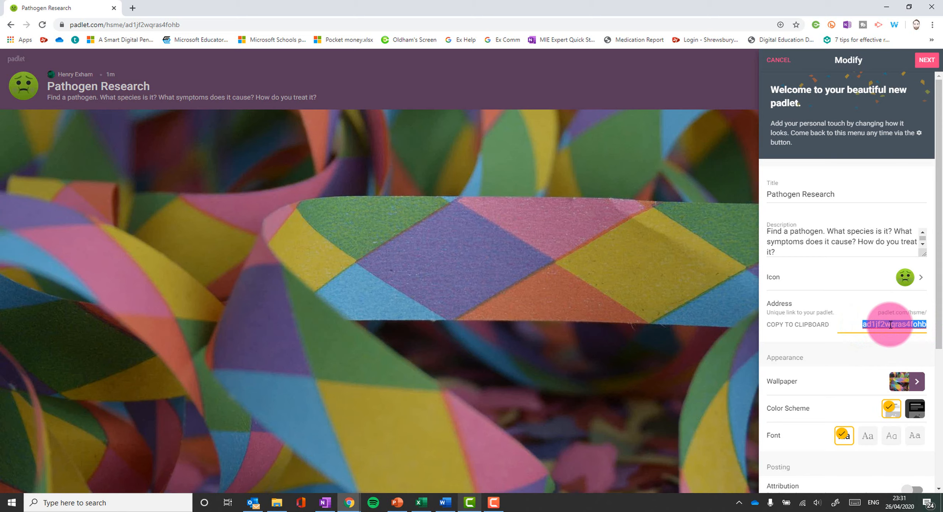
pyautogui.write('pathogen')
pyautogui.click(815, 300)
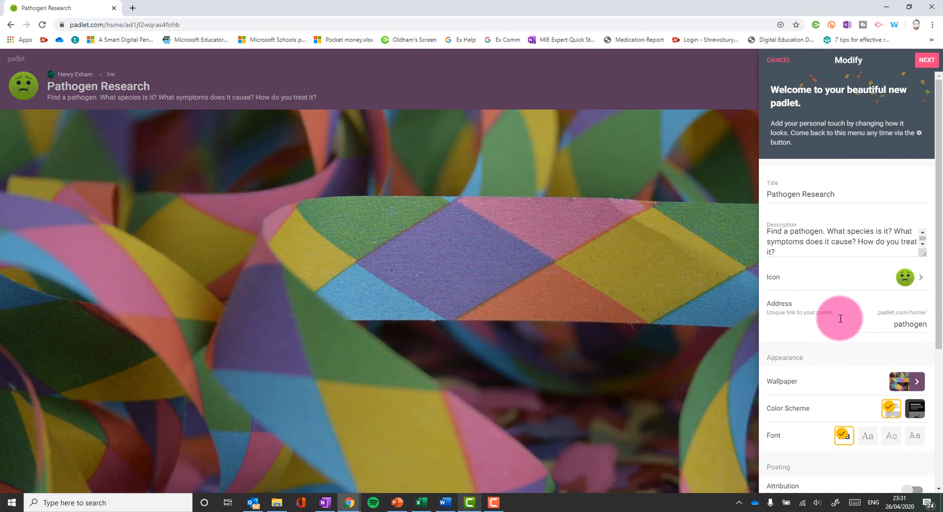
# Search images for "virus" and set the grey and red virus picture on a dark background as the padlet's wallpaper.
pyautogui.scroll(-1, 840, 318)
pyautogui.click(917, 331)
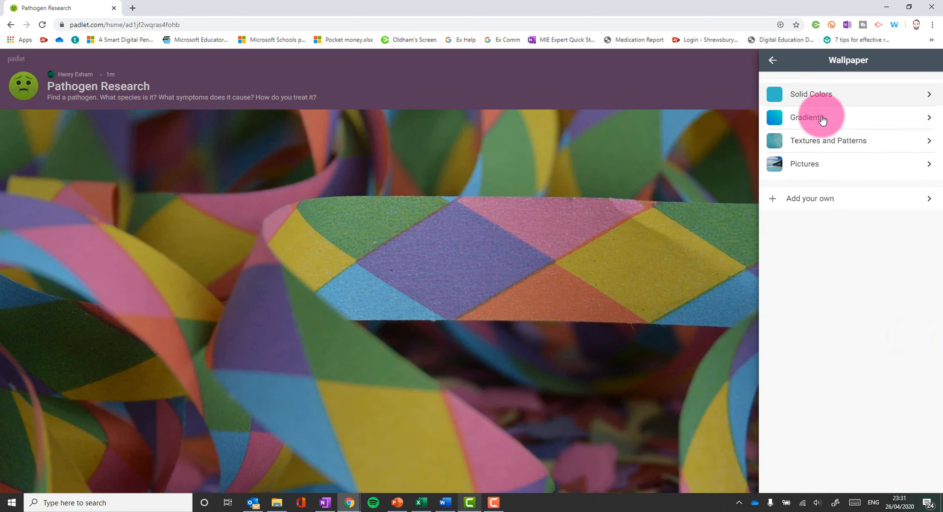
pyautogui.click(821, 198)
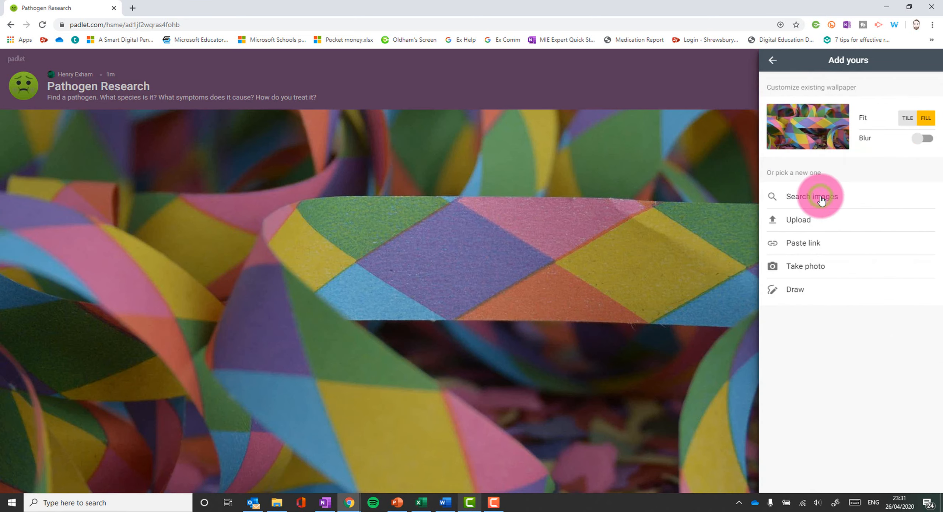
pyautogui.click(823, 199)
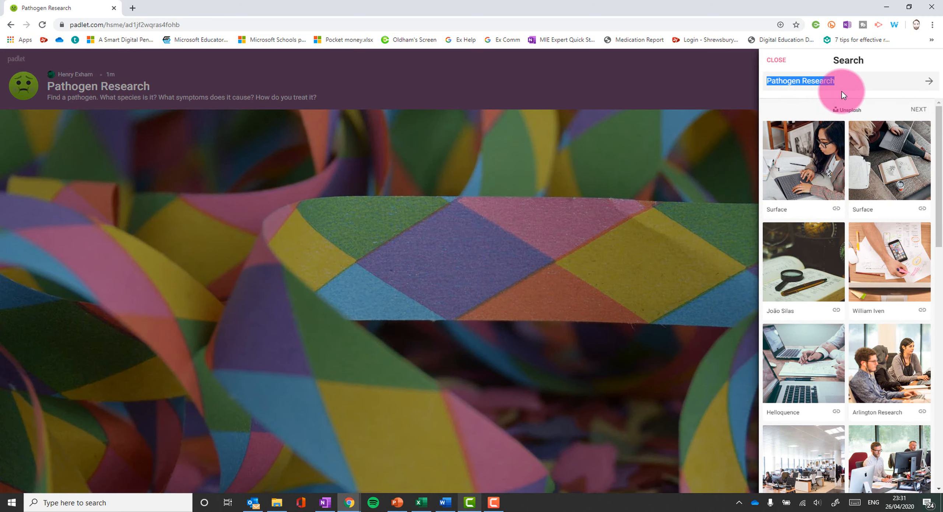
pyautogui.write('virus')
pyautogui.press('Return')
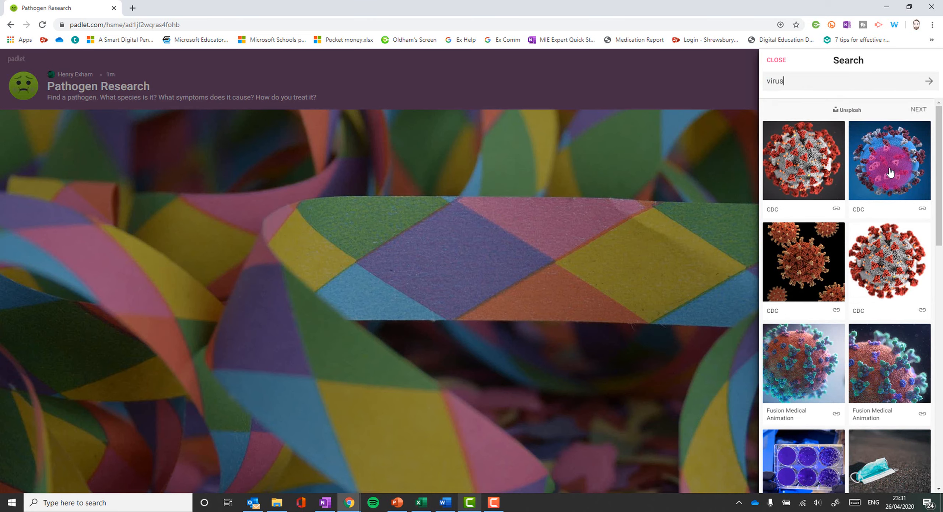
pyautogui.click(830, 162)
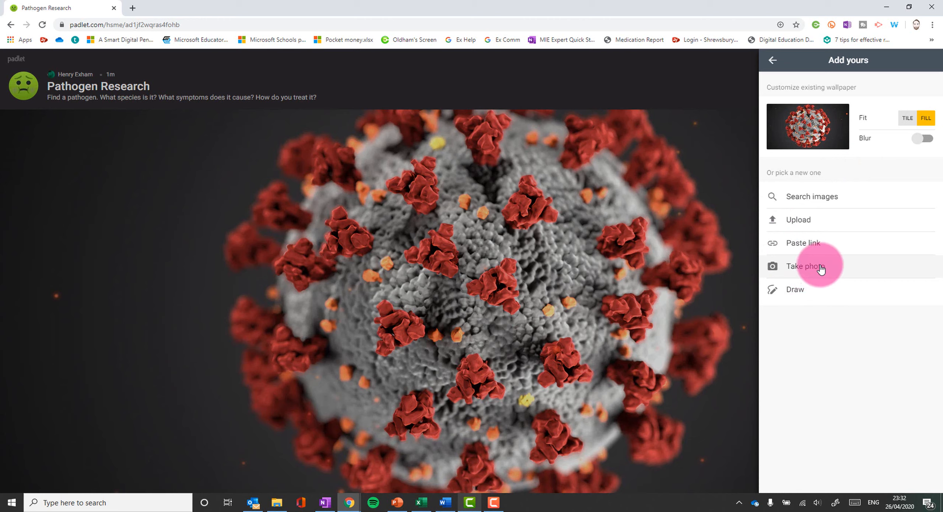
pyautogui.click(772, 61)
pyautogui.click(497, 310)
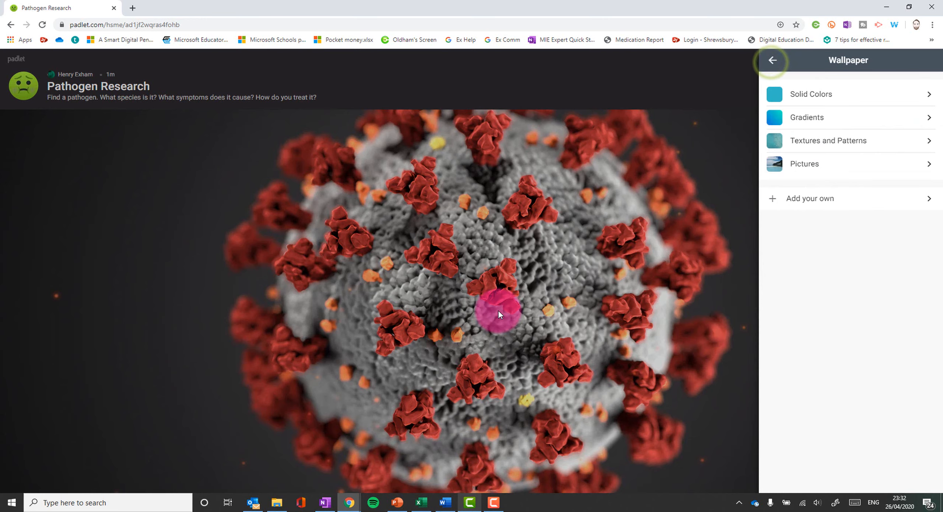
pyautogui.click(772, 59)
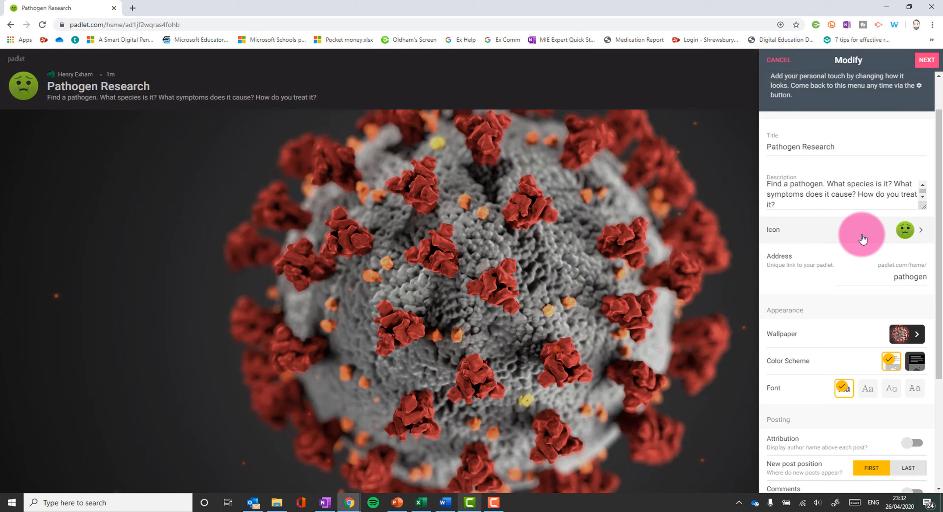
# Switch the padlet to the dark color scheme and turn on attribution so author names display above posts.
pyautogui.scroll(-3, 862, 258)
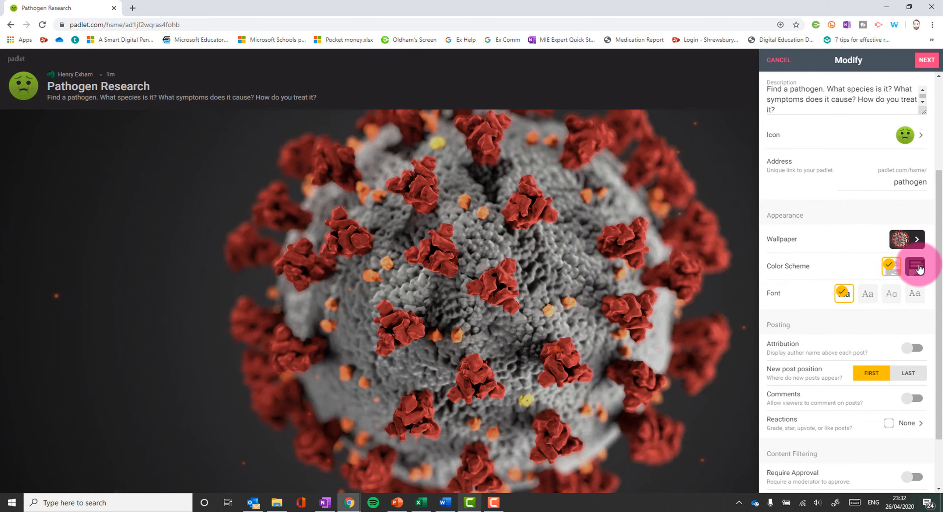
pyautogui.click(919, 268)
pyautogui.scroll(-2, 884, 228)
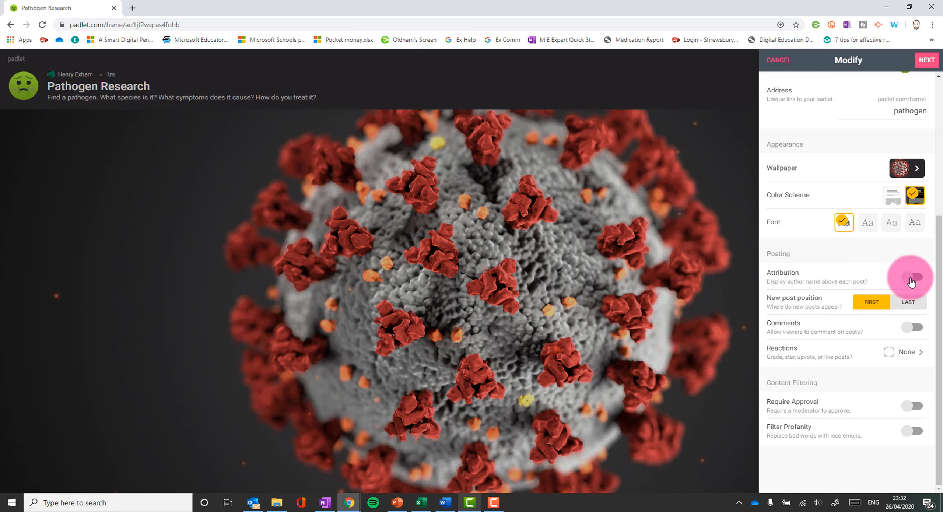
pyautogui.click(917, 280)
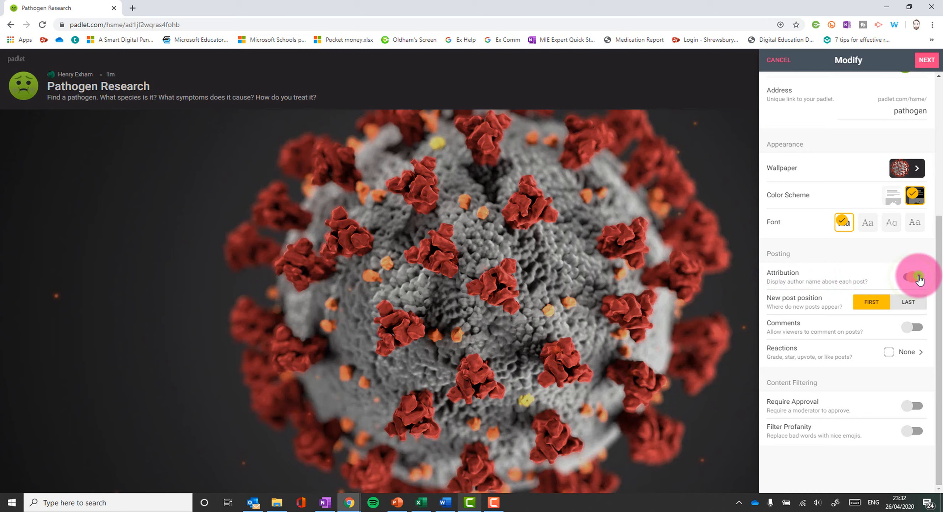
pyautogui.click(916, 279)
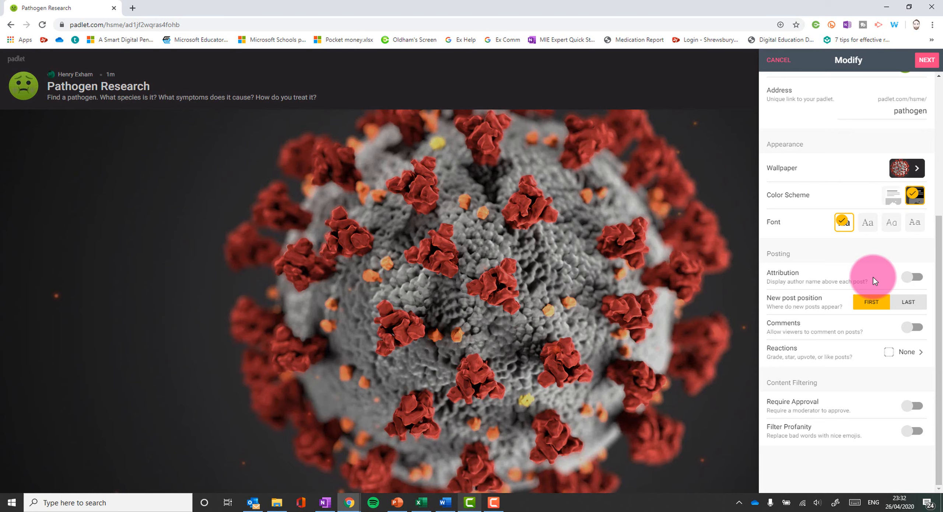
pyautogui.click(873, 279)
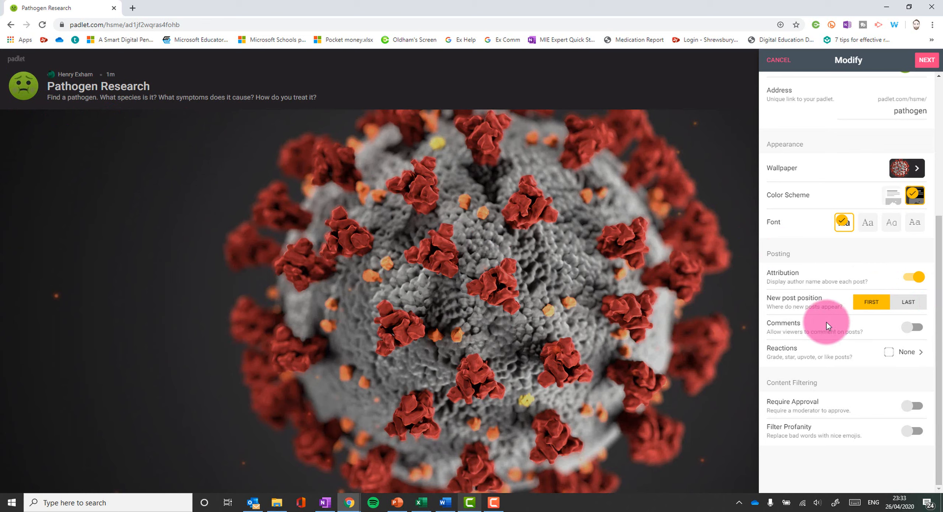
# Set the post reactions to Star so posts can be given 1-5 stars.
pyautogui.click(908, 356)
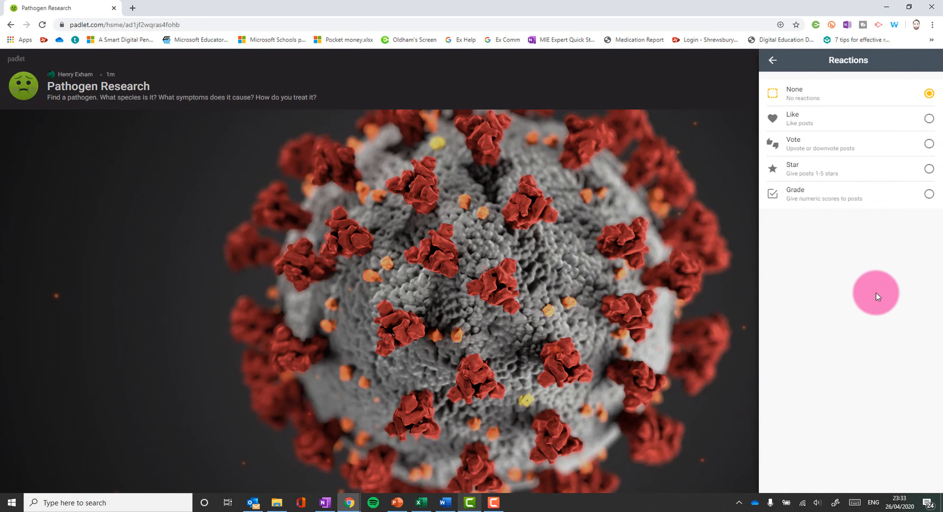
pyautogui.click(928, 168)
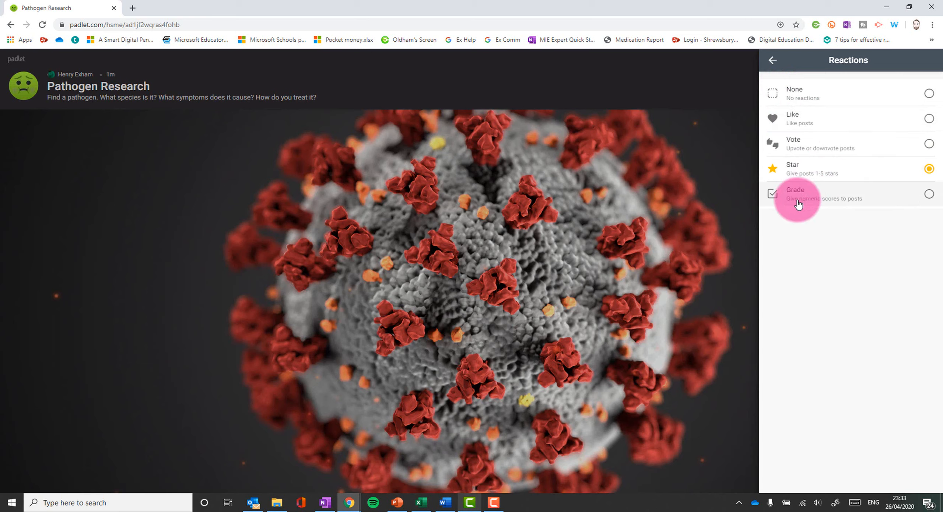
pyautogui.click(811, 168)
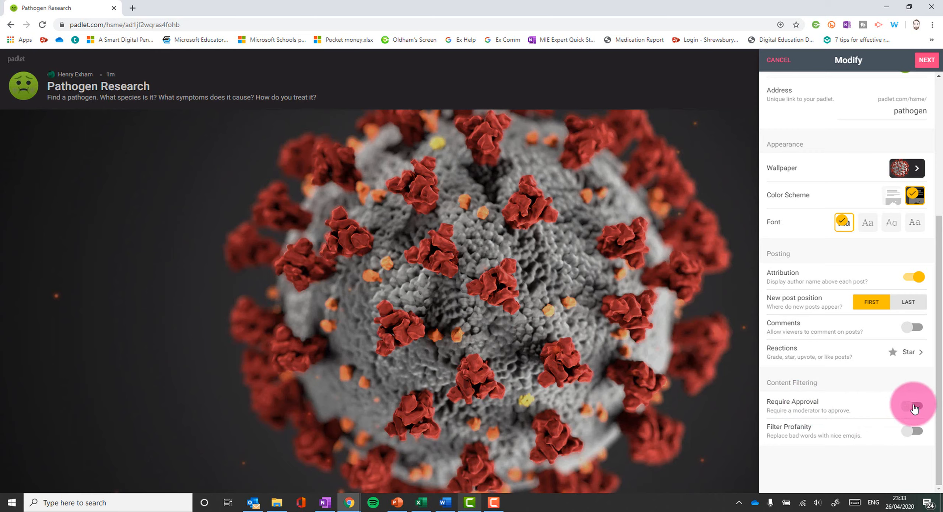
# Turn on Filter Profanity and finish the setup to open the padlet for posting.
pyautogui.click(912, 431)
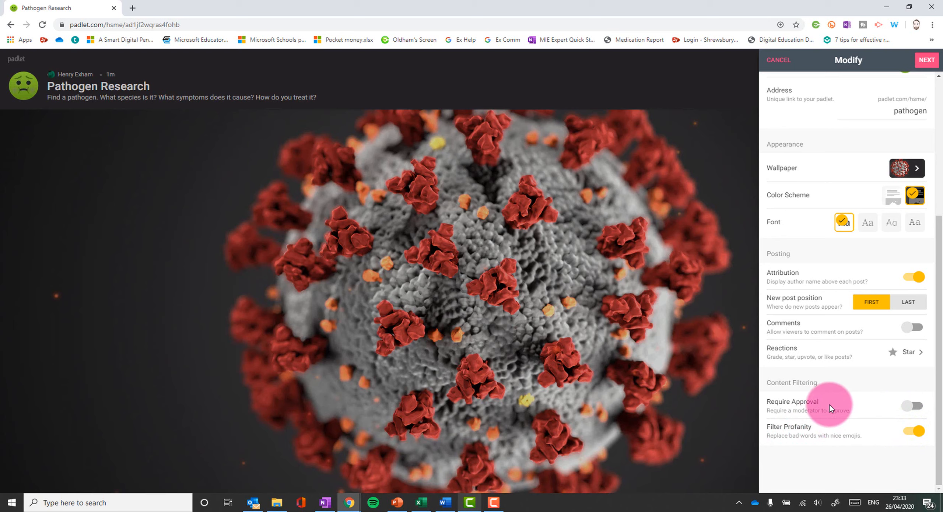
pyautogui.scroll(5, 884, 140)
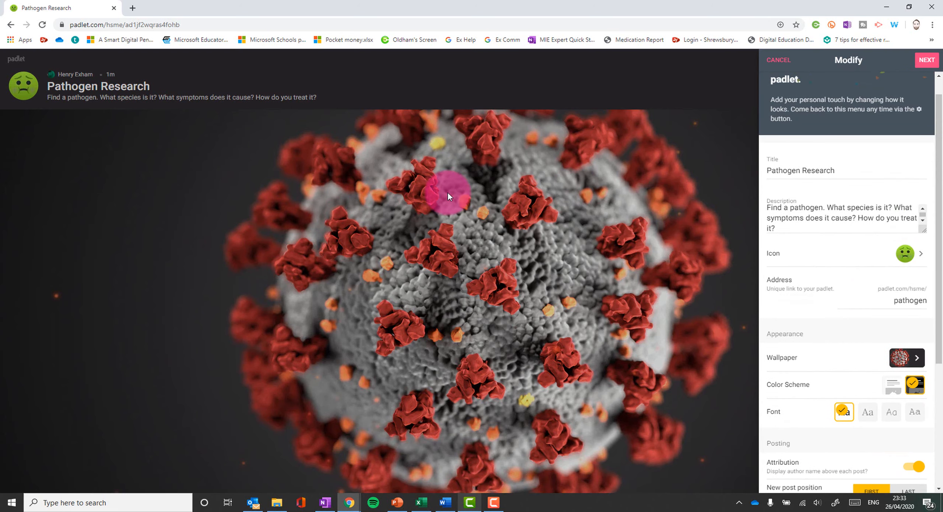
pyautogui.click(926, 59)
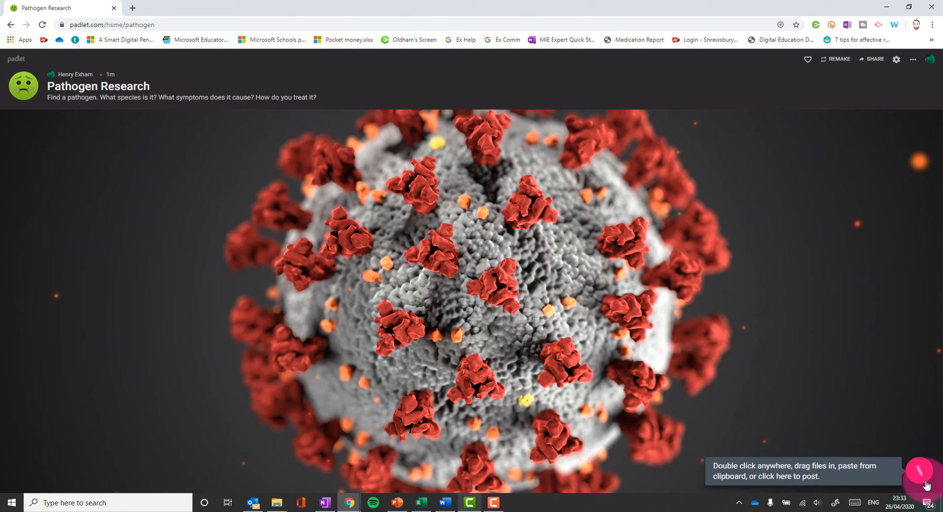
# Discard the first blank post and create another titled MRSA with the text "Antibiotic resistant bacteria".
pyautogui.doubleClick(159, 212)
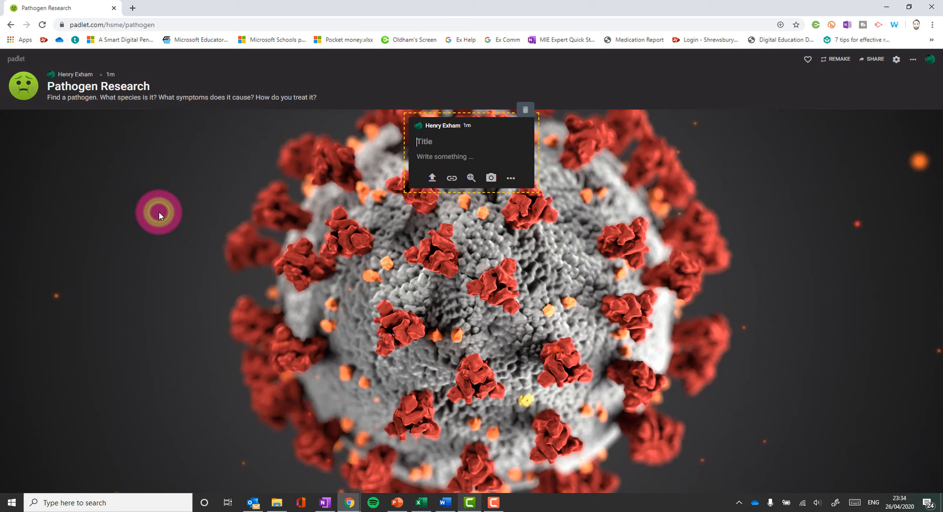
pyautogui.click(526, 109)
pyautogui.click(920, 467)
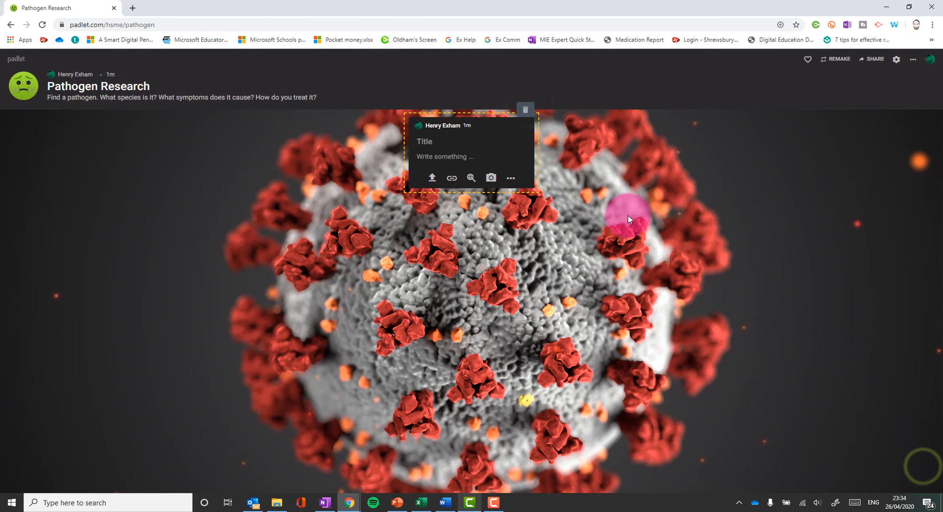
pyautogui.click(512, 177)
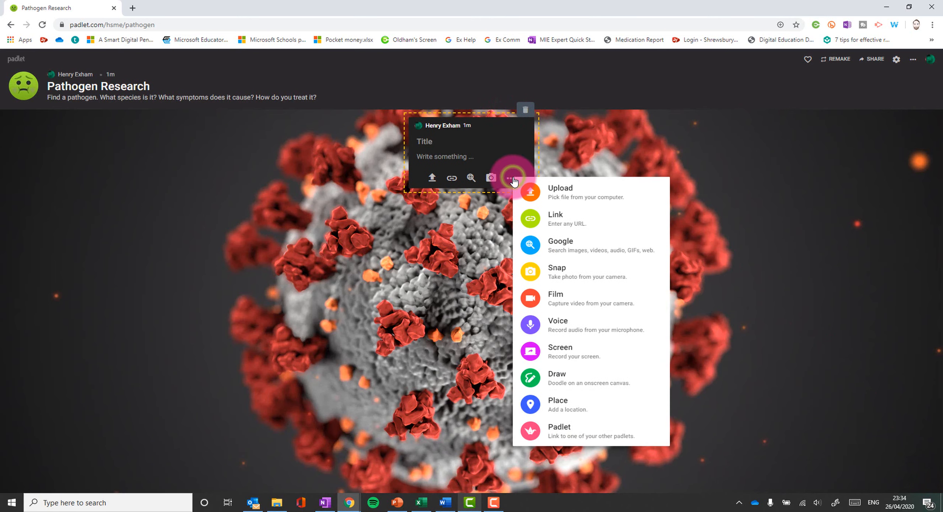
pyautogui.click(441, 147)
pyautogui.click(432, 142)
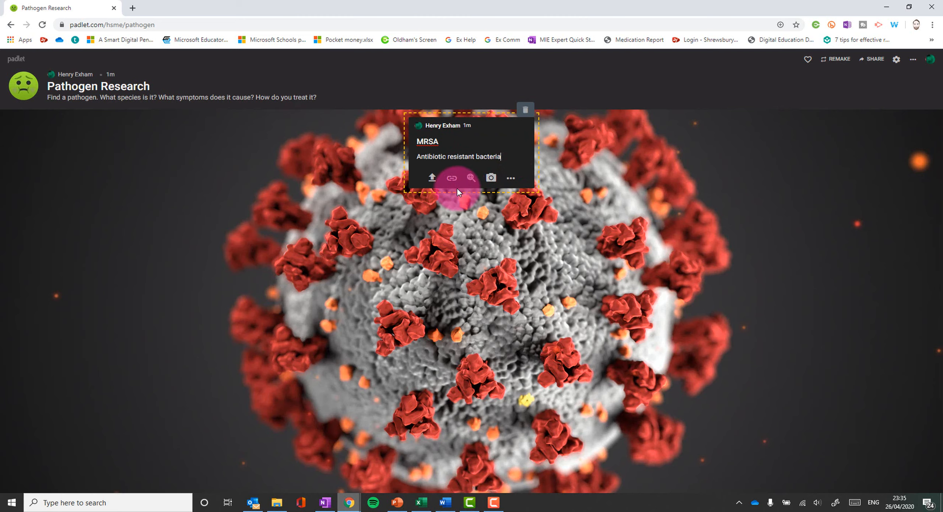
# Examine the MRSA post's attachment options, including file upload, web link and the full list of content types.
pyautogui.click(431, 178)
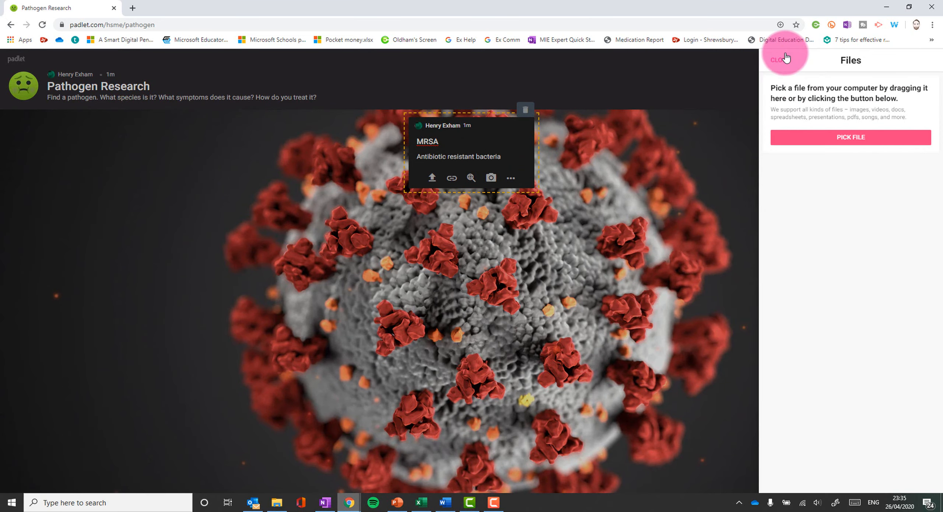
pyautogui.click(785, 59)
pyautogui.click(450, 178)
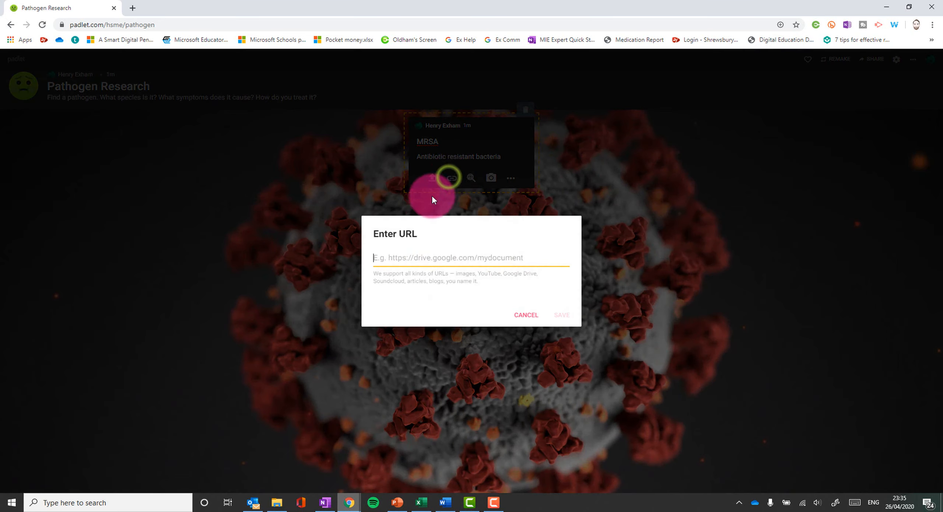
pyautogui.click(526, 315)
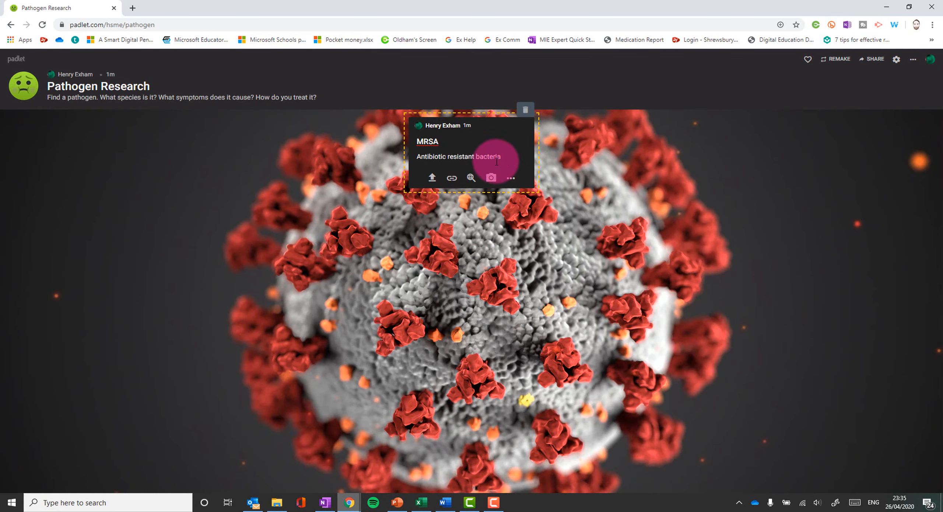
pyautogui.click(512, 179)
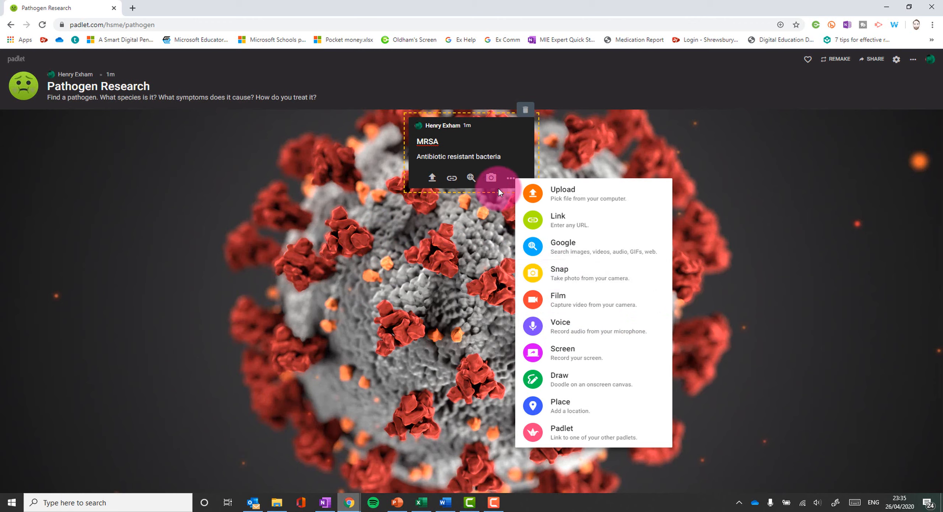
pyautogui.click(511, 152)
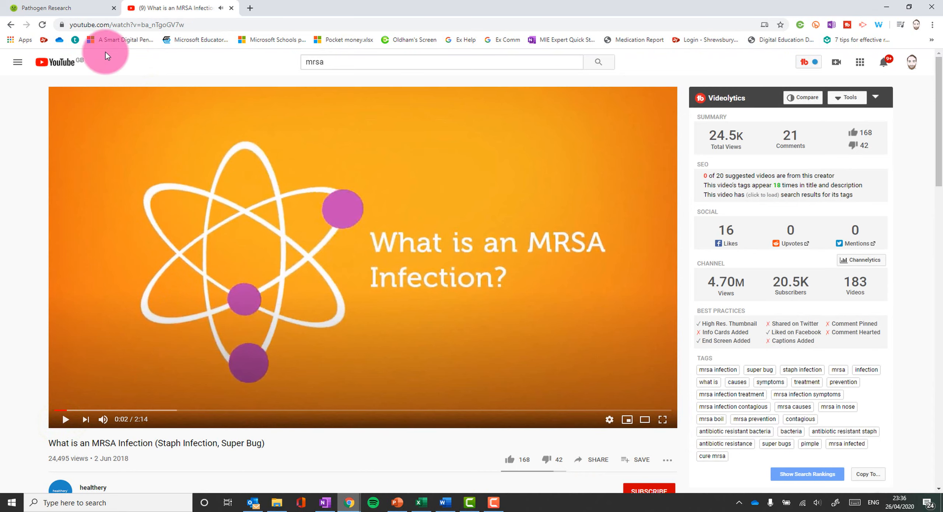
# Copy the web address of the YouTube video "What is an MRSA Infection" and return to the Pathogen Research padlet.
pyautogui.click(127, 24)
pyautogui.hotkey('ctrl', 'c')
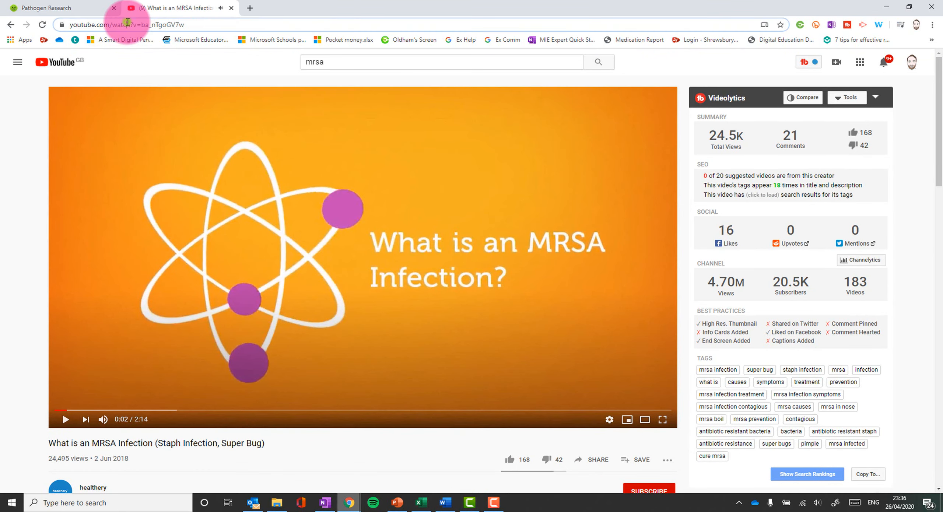
pyautogui.rightClick(127, 25)
pyautogui.click(167, 89)
pyautogui.click(45, 5)
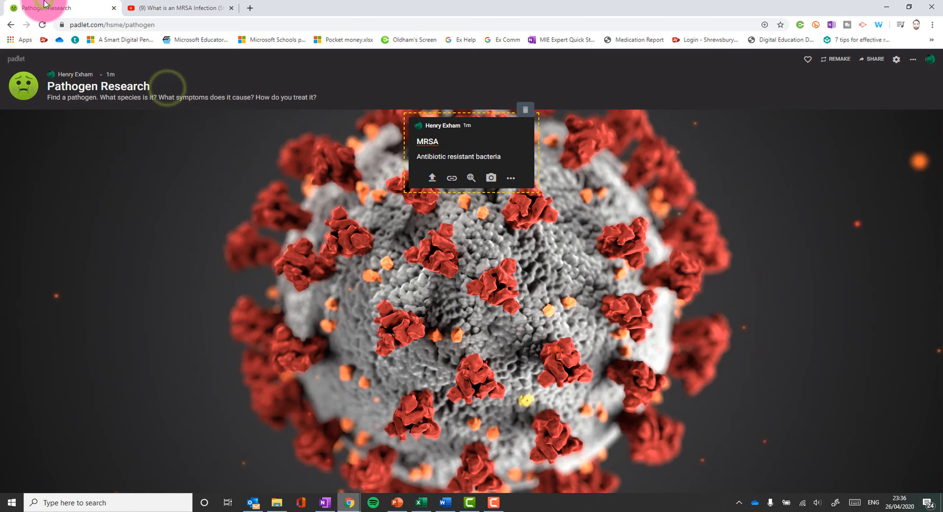
# Attach the copied YouTube link to the MRSA post and publish the post on the wall.
pyautogui.click(453, 178)
pyautogui.click(407, 257)
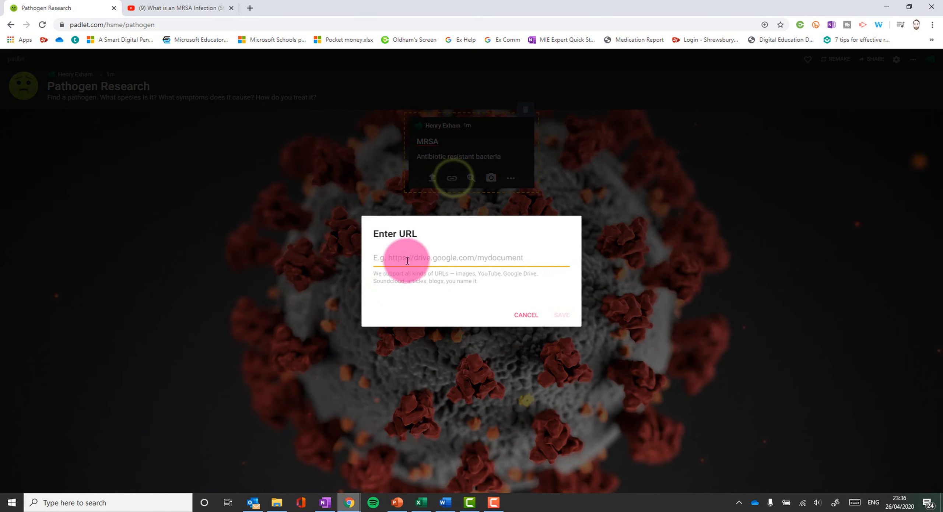
pyautogui.hotkey('ctrl', 'v')
pyautogui.click(562, 315)
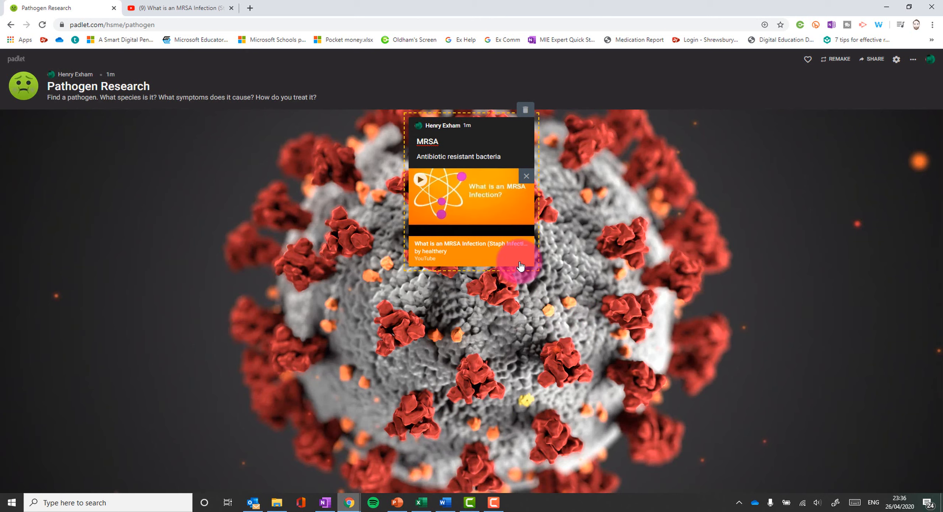
pyautogui.click(577, 202)
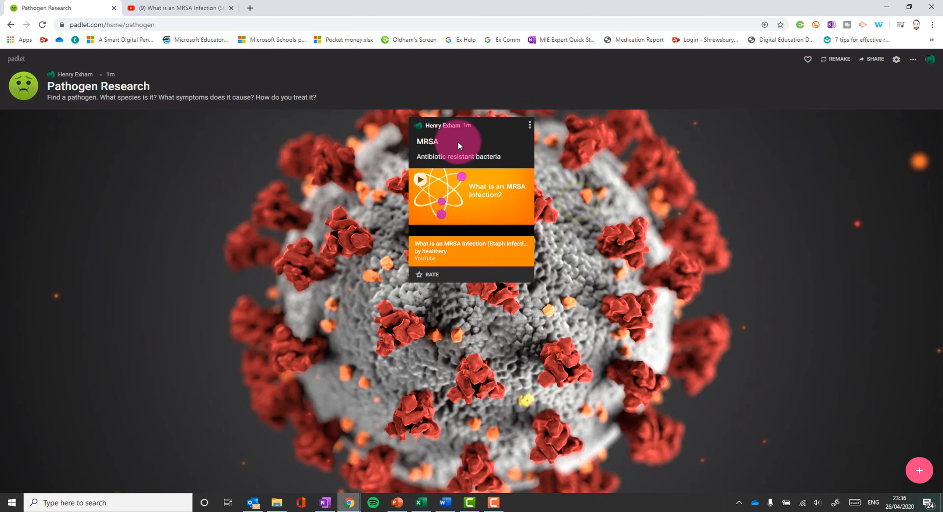
# Try to reposition the MRSA post on the wall, and set its color to purple after trying orange.
pyautogui.moveTo(487, 124); pyautogui.dragTo(122, 232)
pyautogui.moveTo(465, 189); pyautogui.dragTo(545, 207)
pyautogui.click(532, 125)
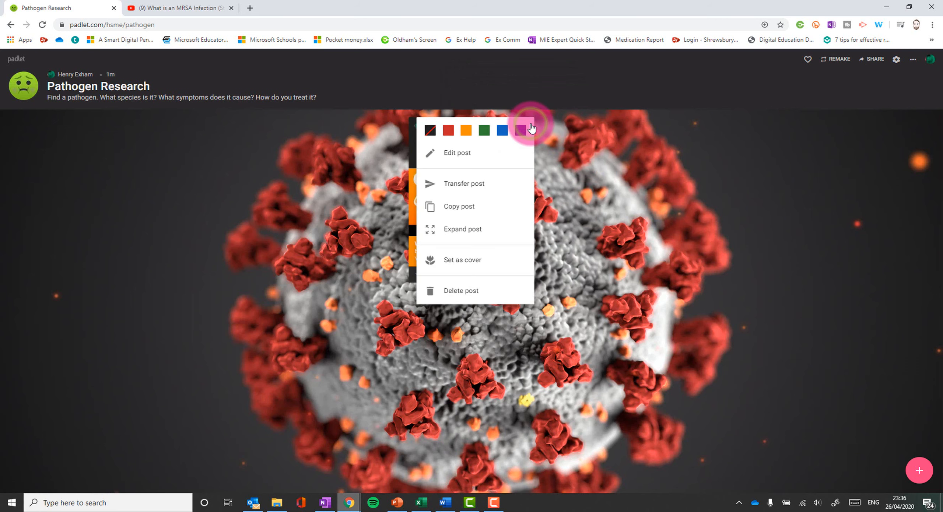
pyautogui.click(467, 131)
pyautogui.click(530, 125)
pyautogui.click(521, 130)
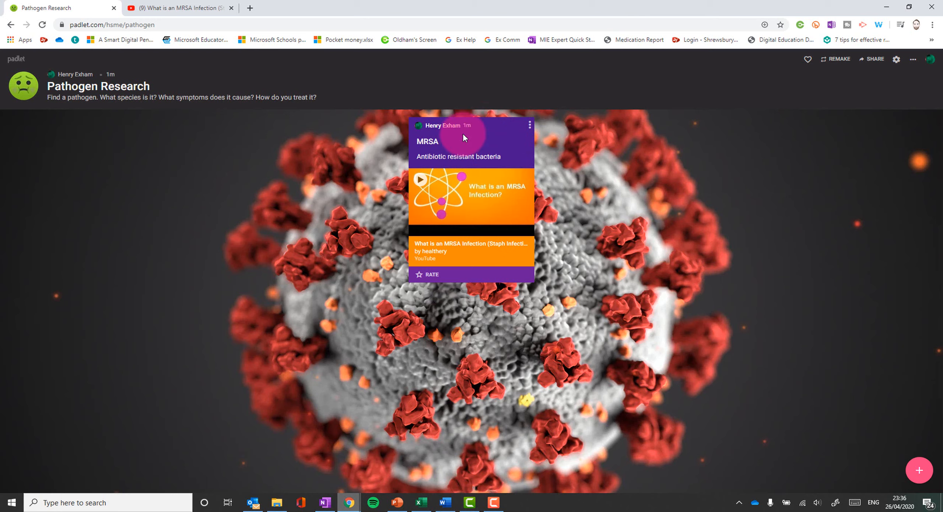
pyautogui.click(531, 127)
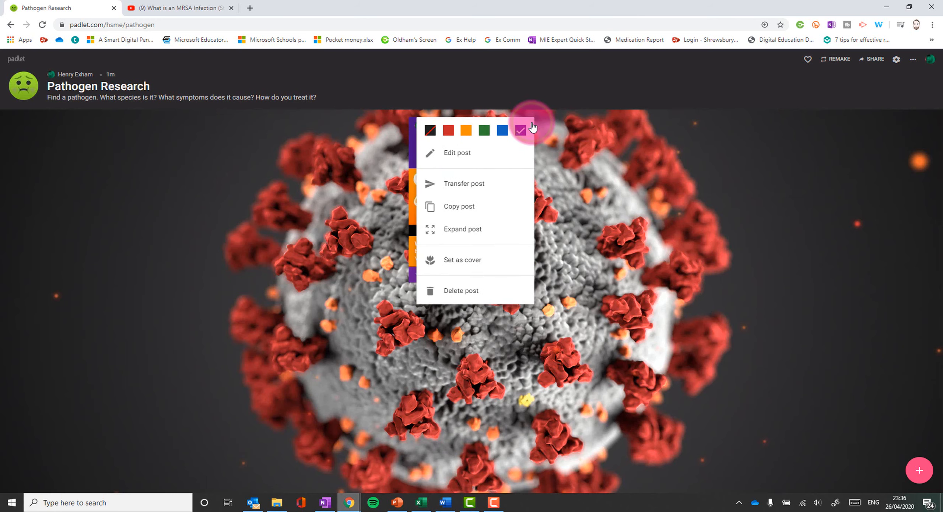
pyautogui.click(617, 254)
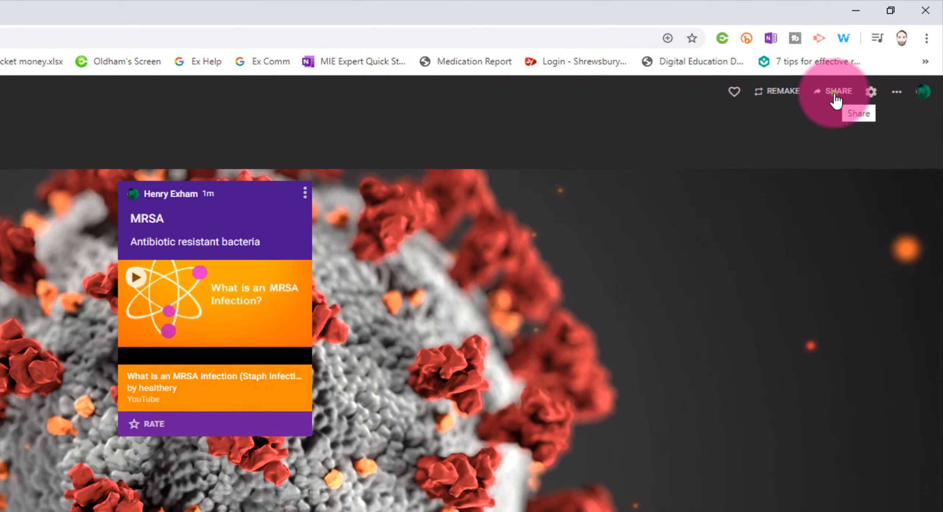
# Open the padlet's sharing options, check how members are added, and copy the padlet link to the clipboard.
pyautogui.click(836, 97)
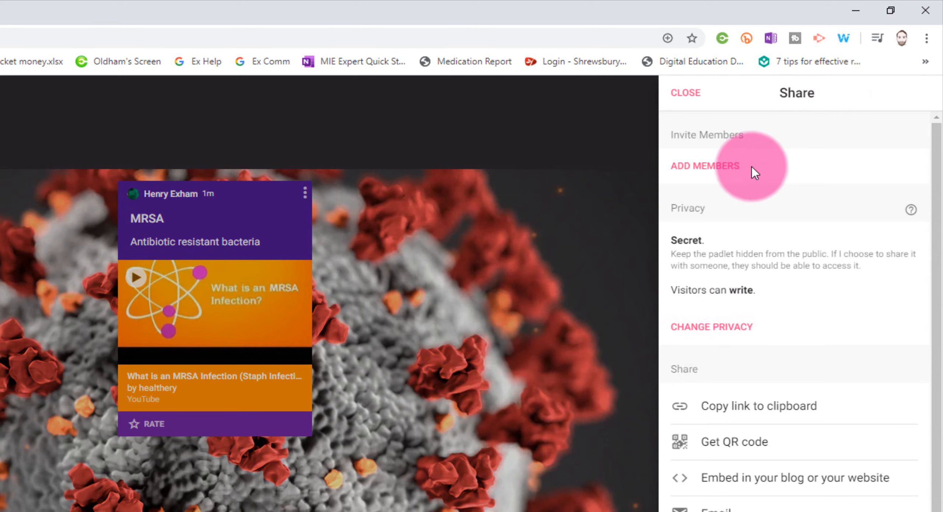
pyautogui.click(732, 137)
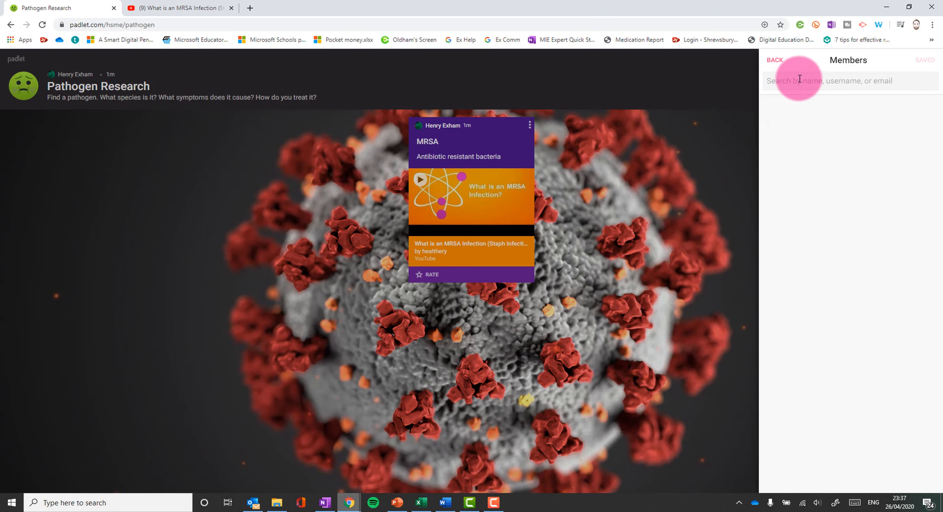
pyautogui.click(781, 67)
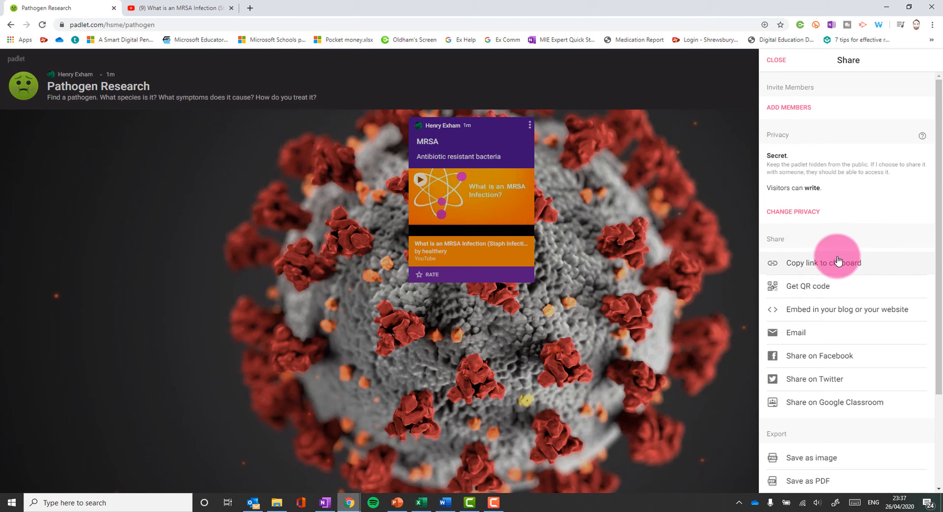
pyautogui.scroll(-4, 837, 254)
pyautogui.scroll(3, 839, 255)
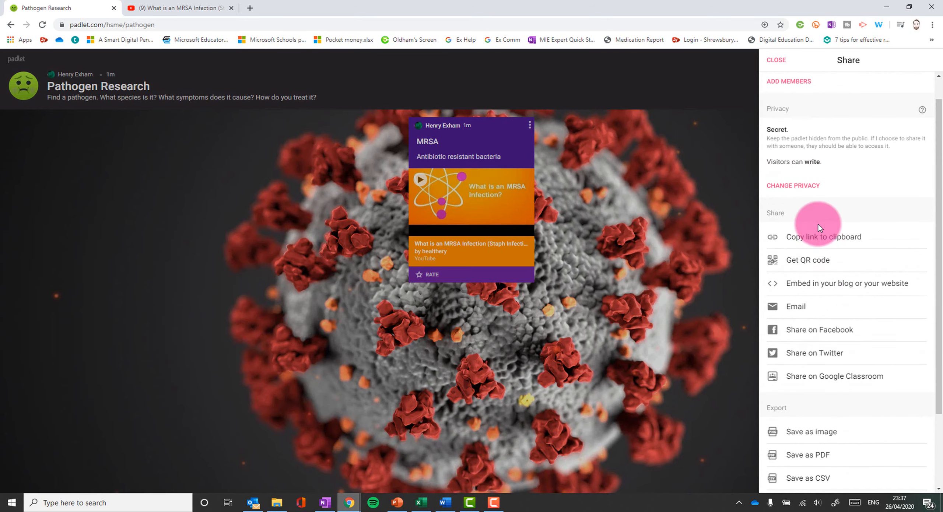
pyautogui.click(840, 237)
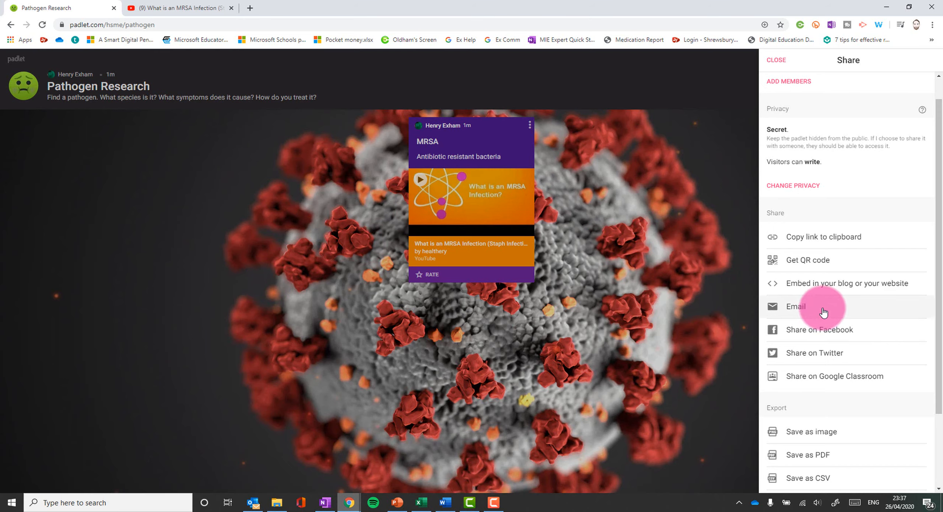
# Export the padlet as a PDF with A4 page size and portrait orientation.
pyautogui.scroll(-3, 823, 304)
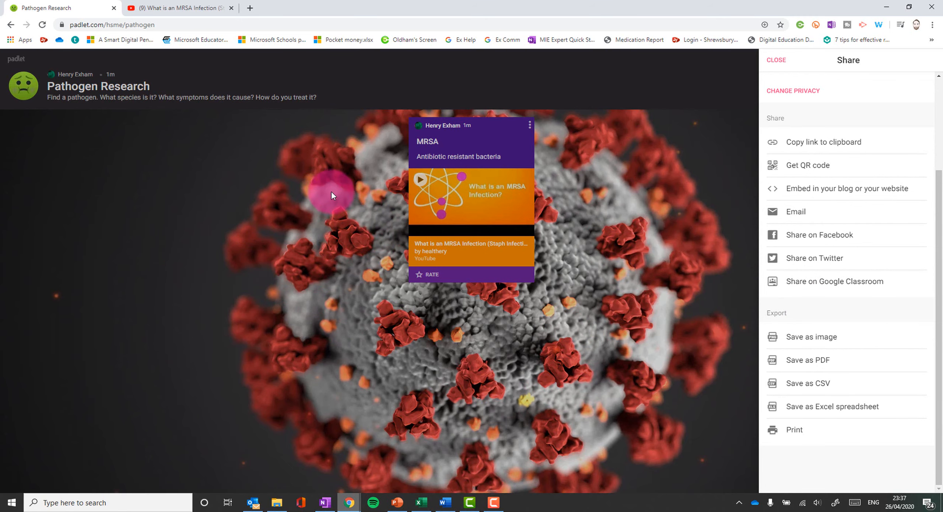
pyautogui.click(818, 364)
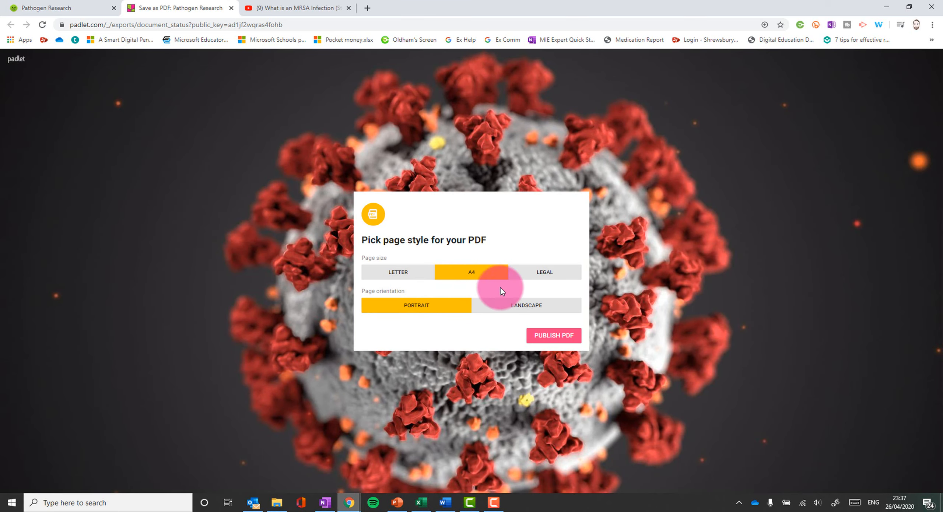
pyautogui.click(568, 336)
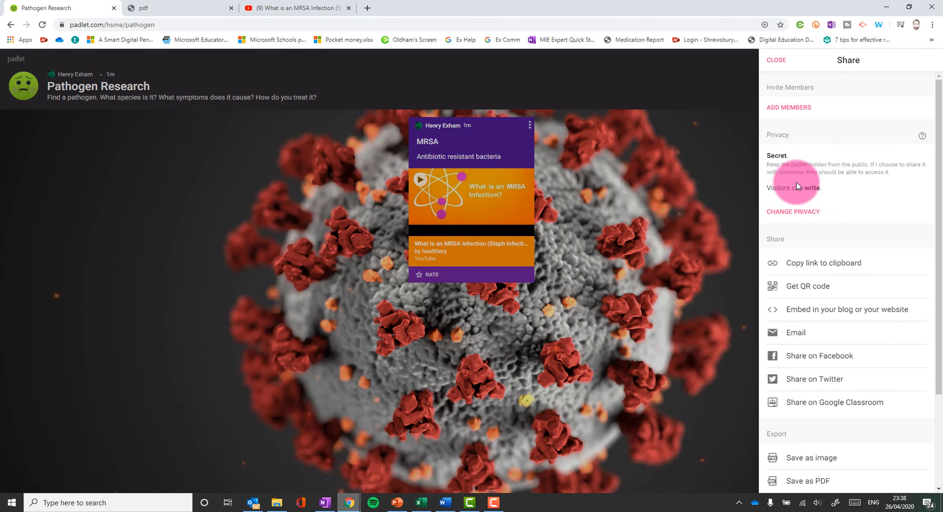
# Review the padlet's privacy levels and visitor permissions, and reopen its settings to see what can be modified.
pyautogui.click(807, 211)
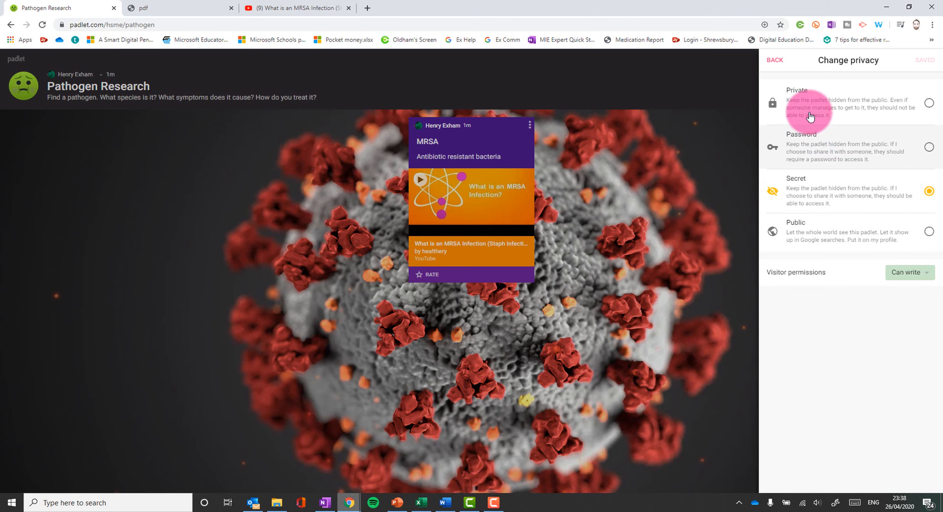
pyautogui.click(791, 65)
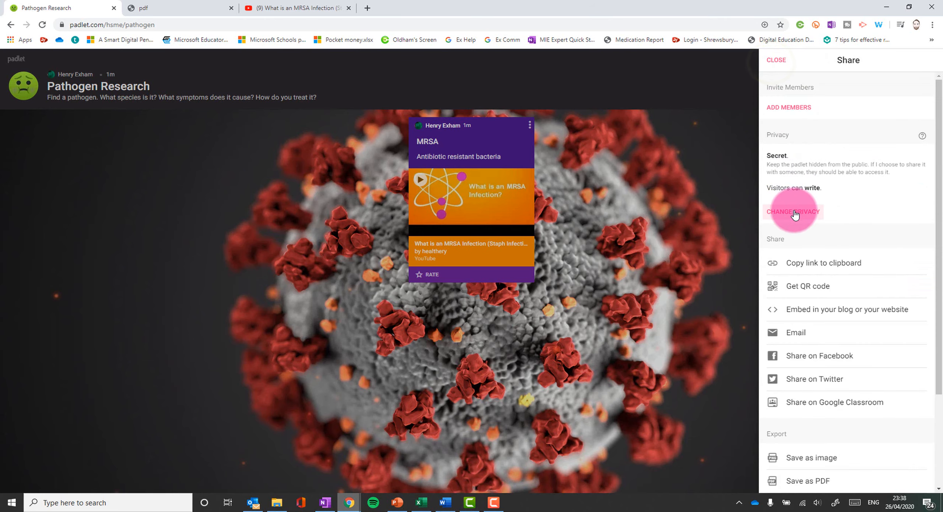
pyautogui.click(779, 60)
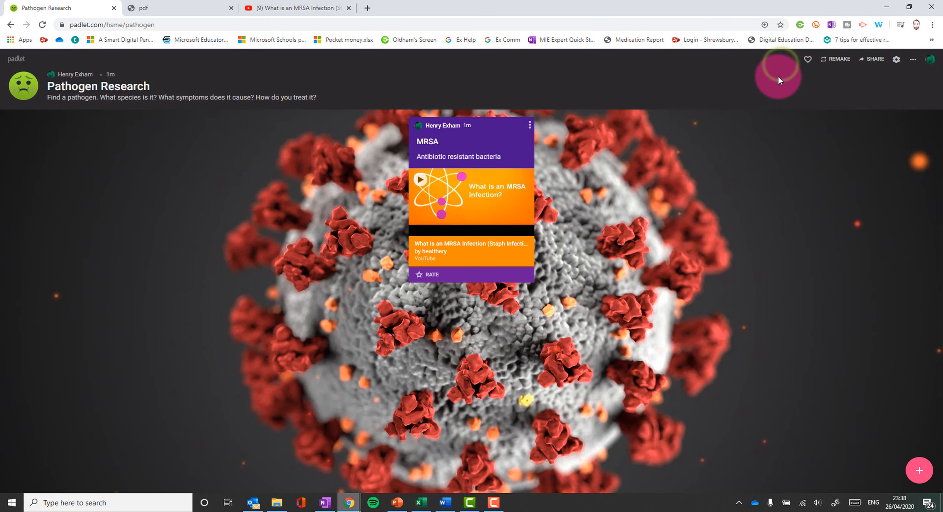
pyautogui.click(896, 59)
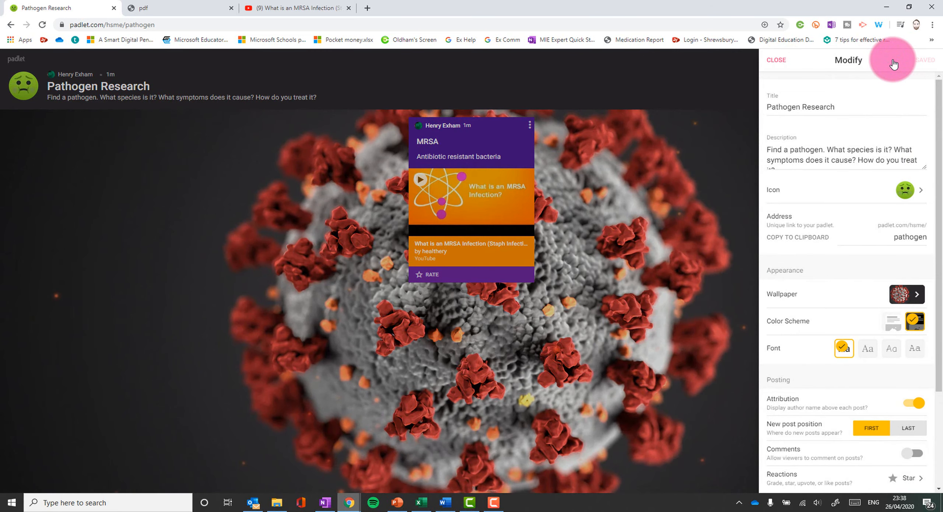
pyautogui.click(780, 60)
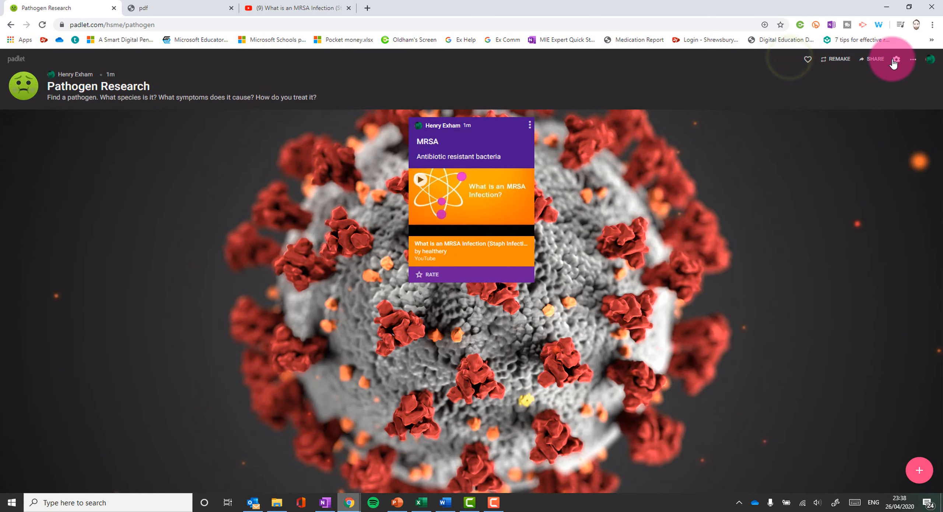
# Open "The pathogen wall of shame" from the made padlets on the dashboard and examine its posts, ratings and comments.
pyautogui.click(16, 62)
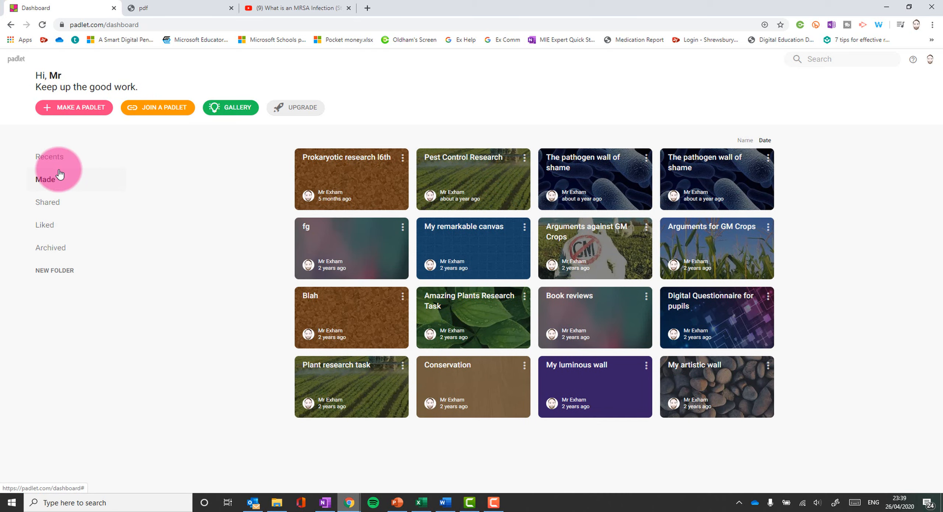
pyautogui.click(48, 177)
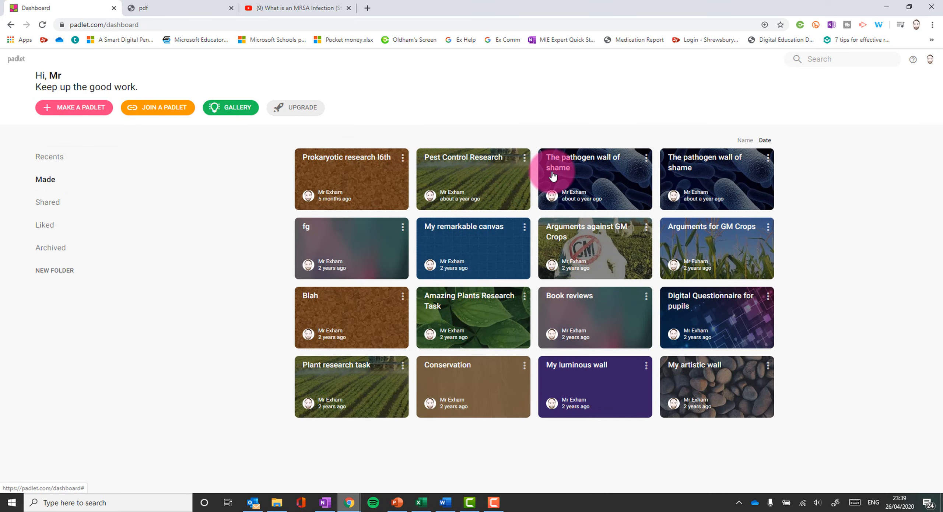
pyautogui.click(602, 184)
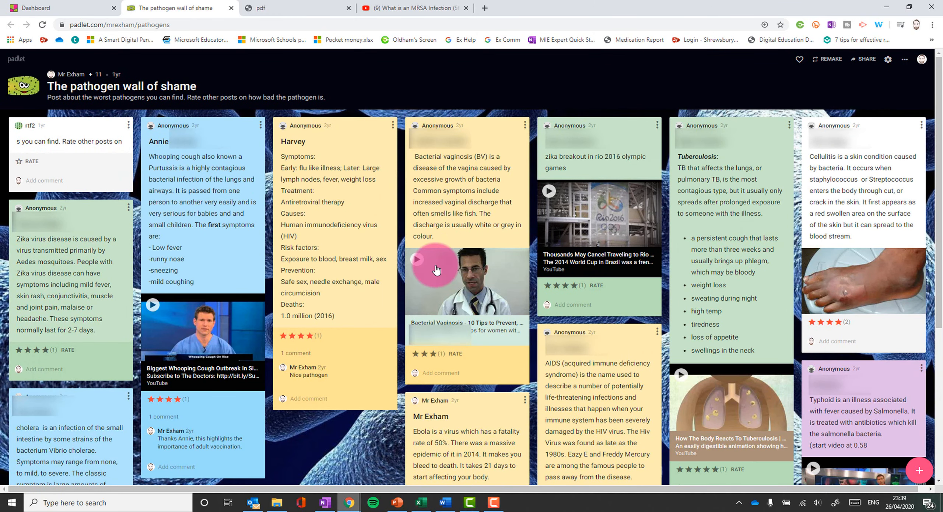
pyautogui.click(73, 5)
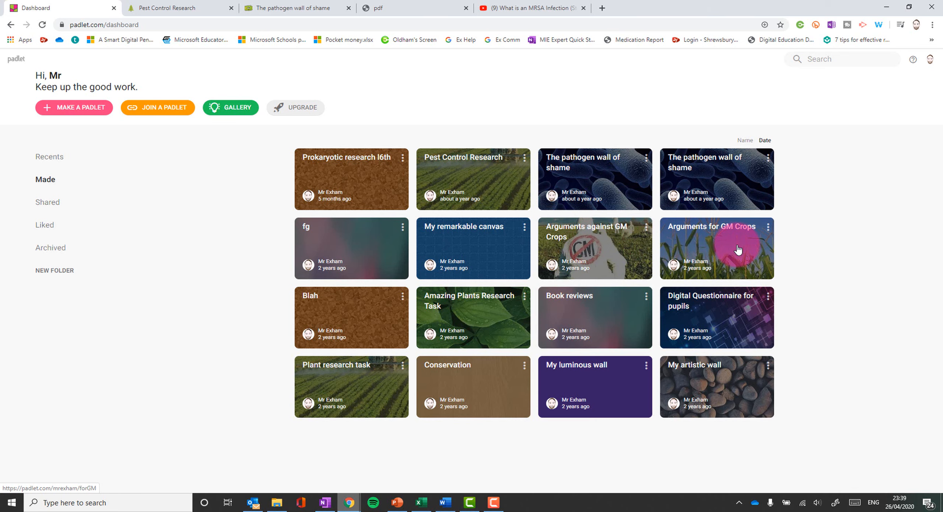
# Examine the student posts in the "Arguments against GM Crops" and "Arguments for GM Crops" padlets and return to the dashboard.
pyautogui.click(600, 248)
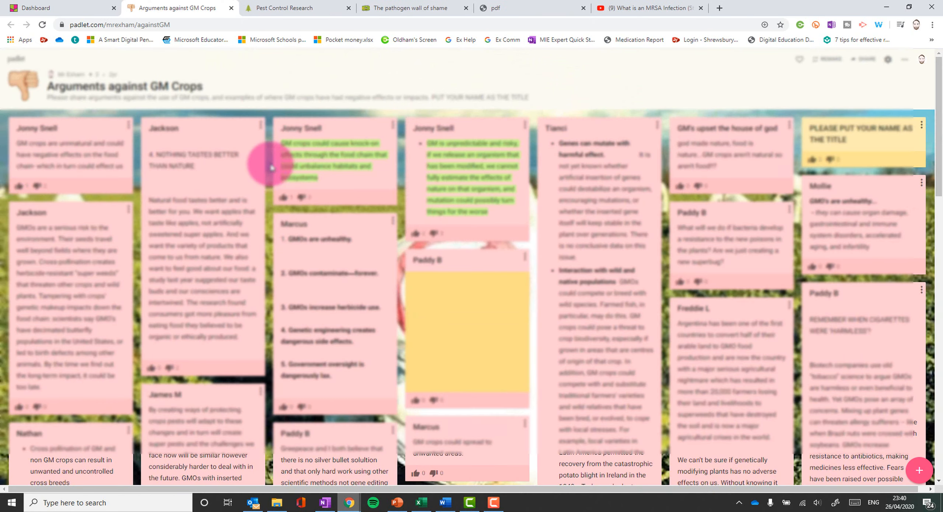
pyautogui.scroll(-5, 272, 166)
pyautogui.scroll(-3, 271, 168)
pyautogui.click(36, 8)
pyautogui.click(284, 270)
pyautogui.scroll(-5, 341, 247)
pyautogui.scroll(5, 318, 237)
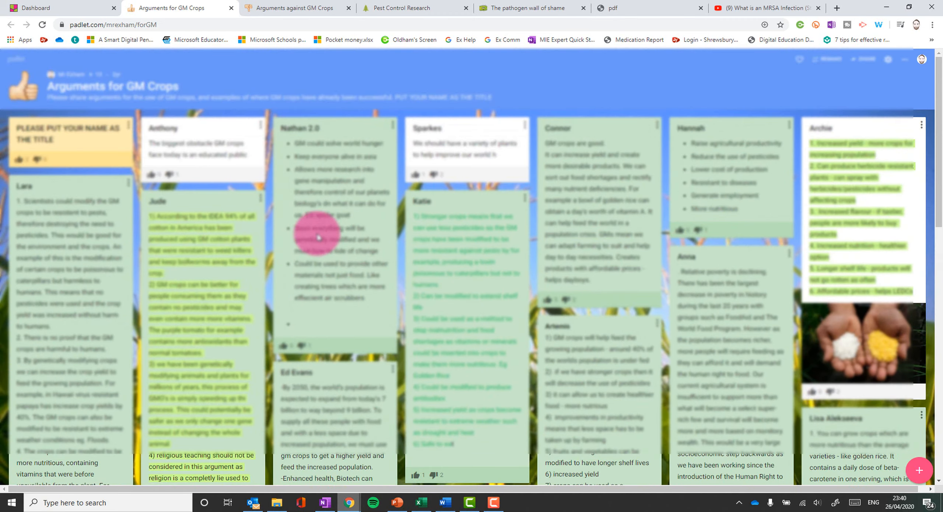
pyautogui.click(61, 5)
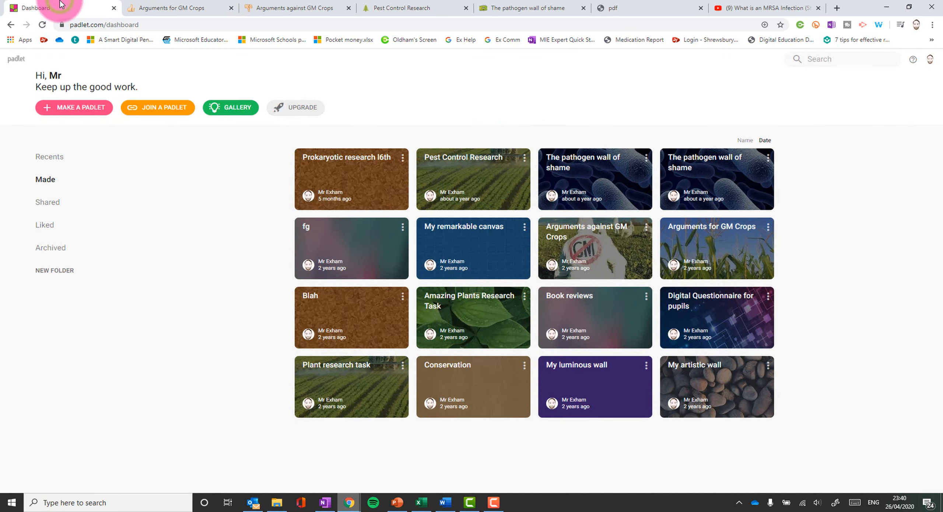